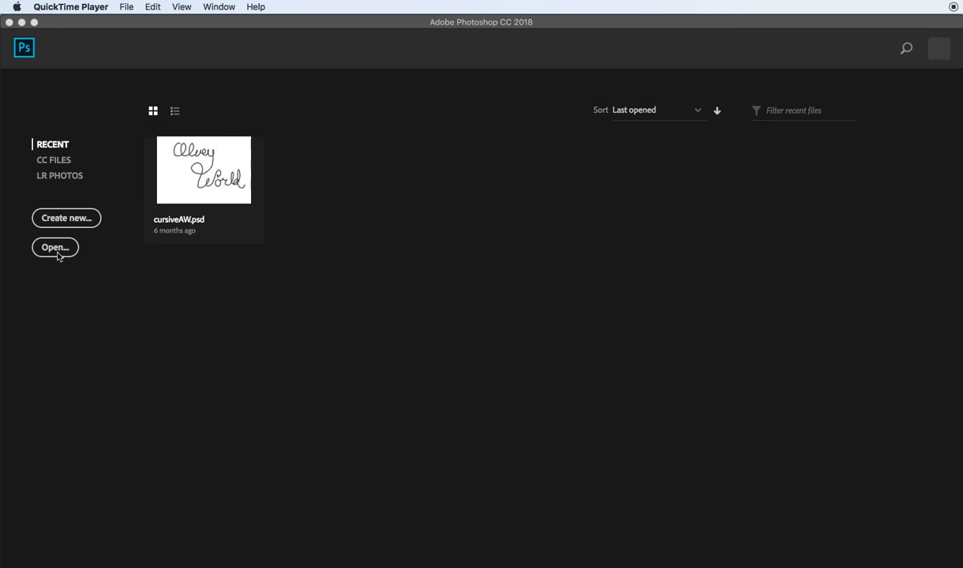
# Open the image Screen Shot 2019-01-23 at 2.23.49 PM.png from the Desktop folder.
pyautogui.click(57, 249)
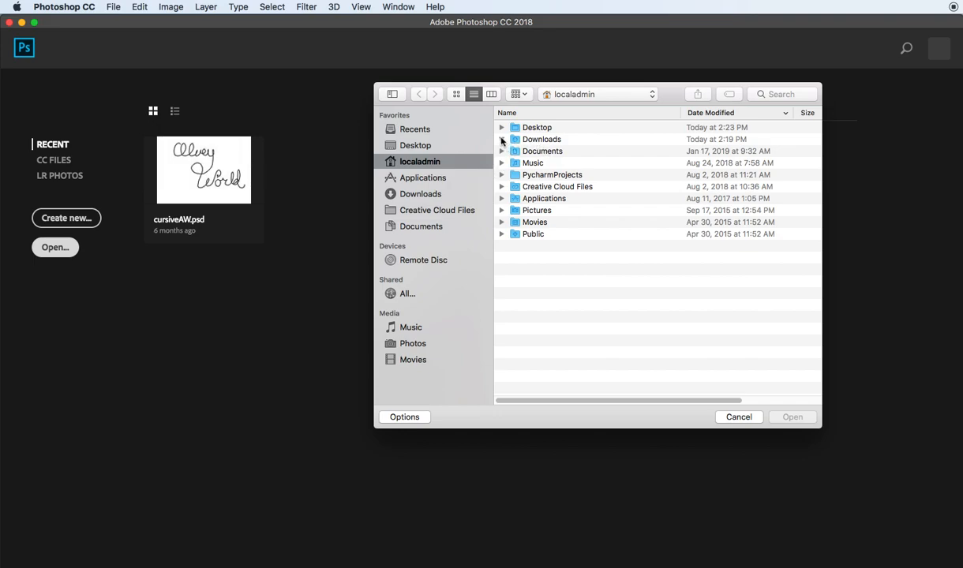
pyautogui.click(501, 139)
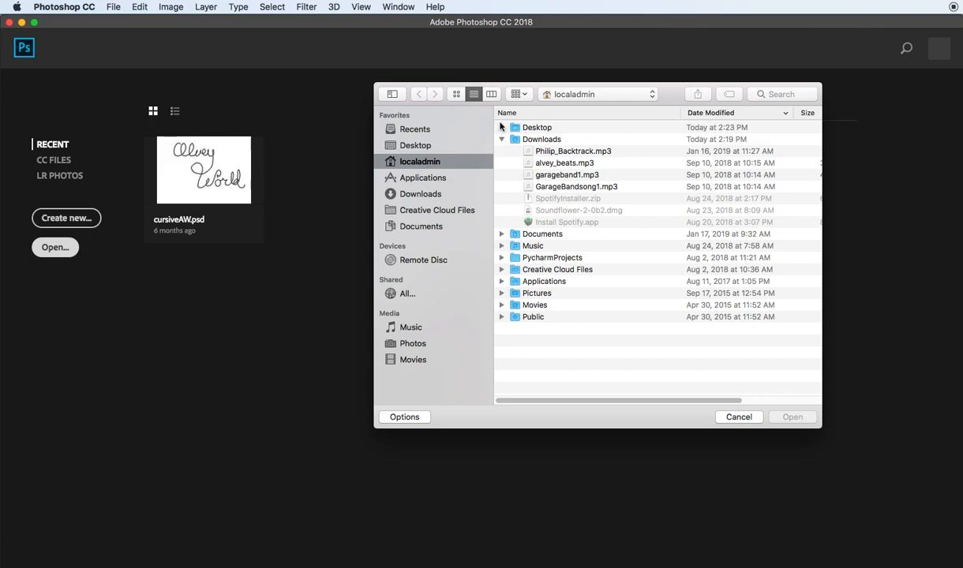
pyautogui.click(502, 128)
pyautogui.click(517, 139)
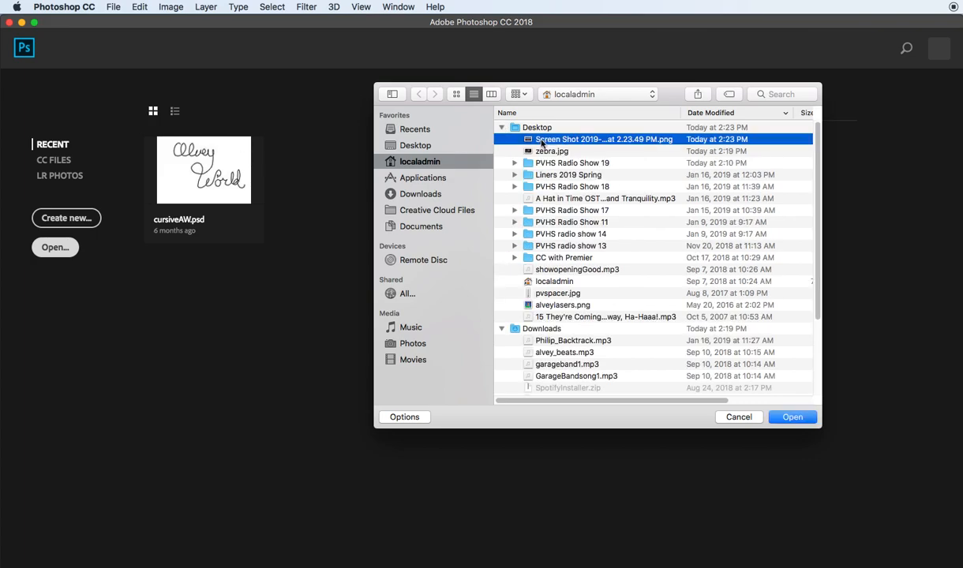
pyautogui.click(805, 417)
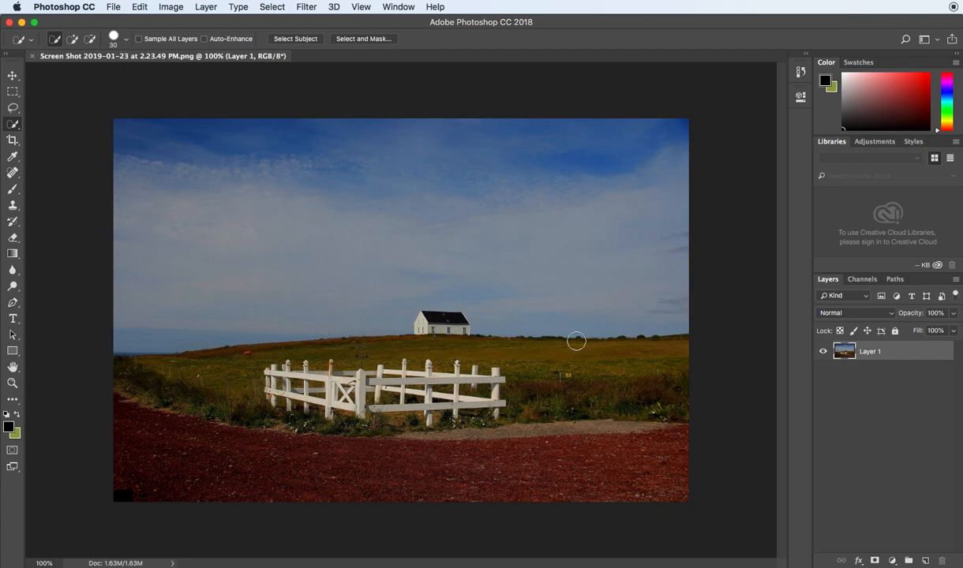
# Examine the variants grouped under the Marquee and Lasso selection tools.
pyautogui.click(13, 91)
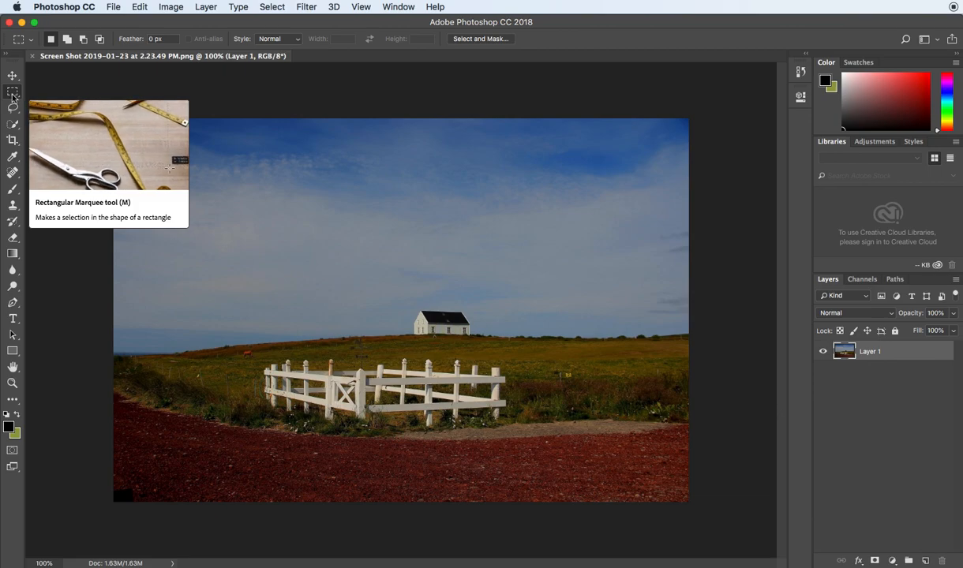
pyautogui.click(12, 93)
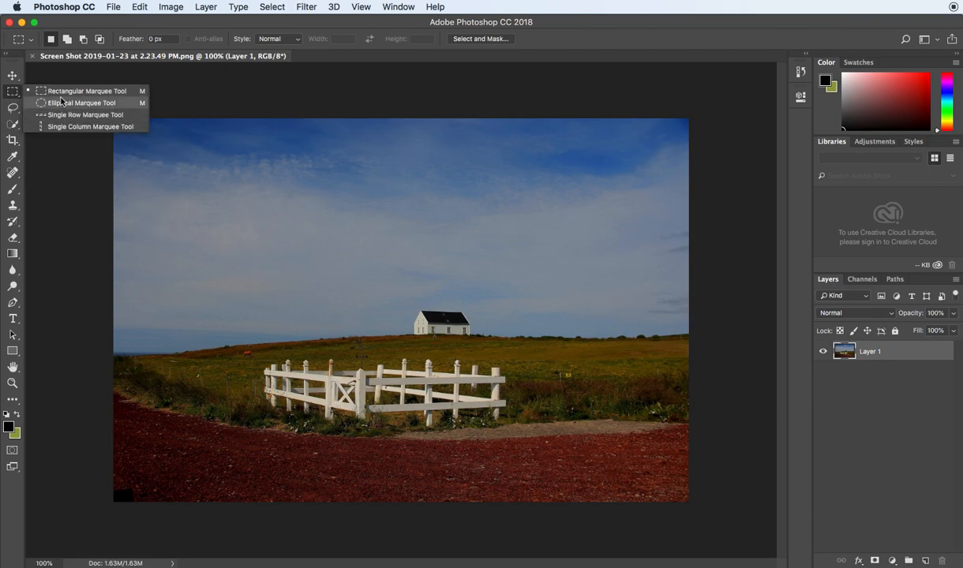
pyautogui.click(13, 94)
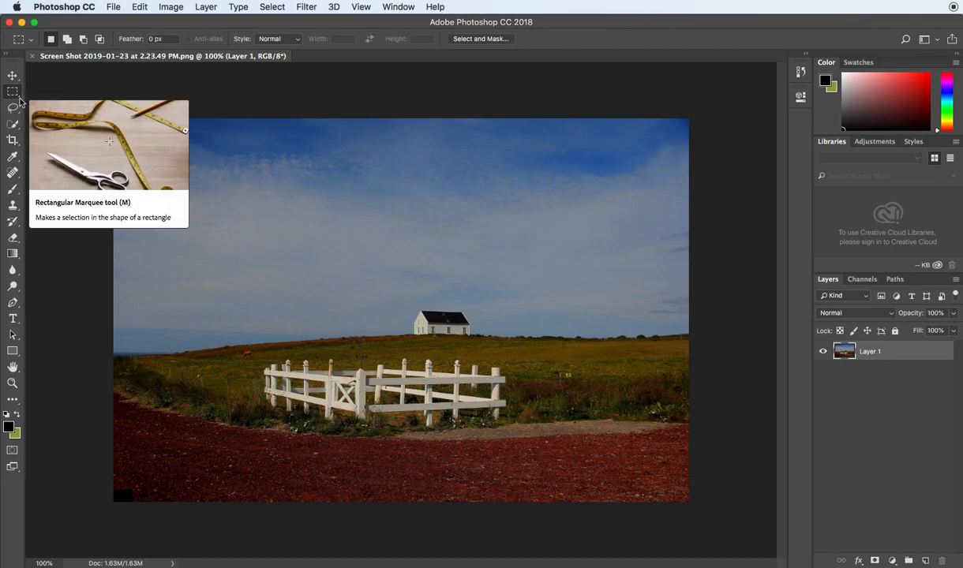
pyautogui.click(15, 94)
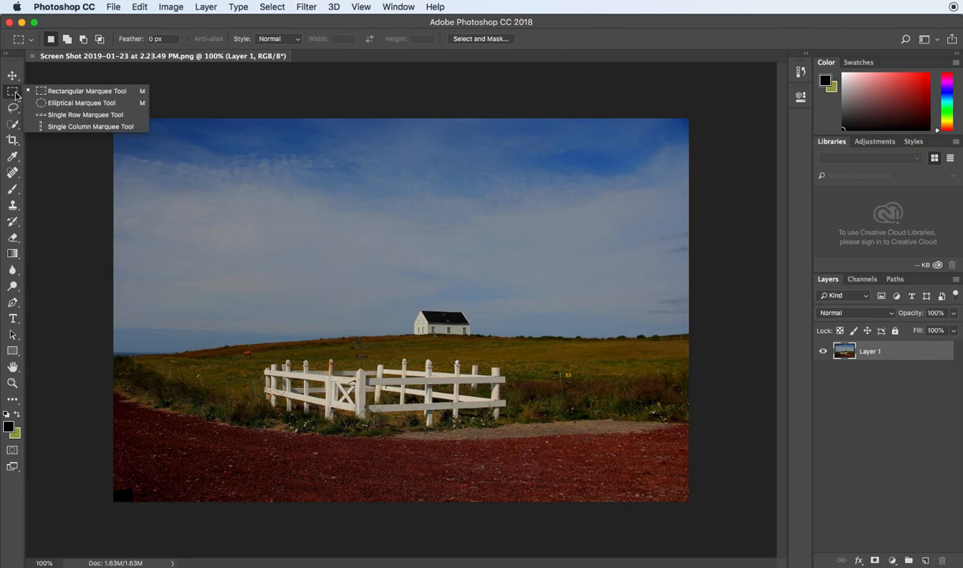
pyautogui.click(15, 93)
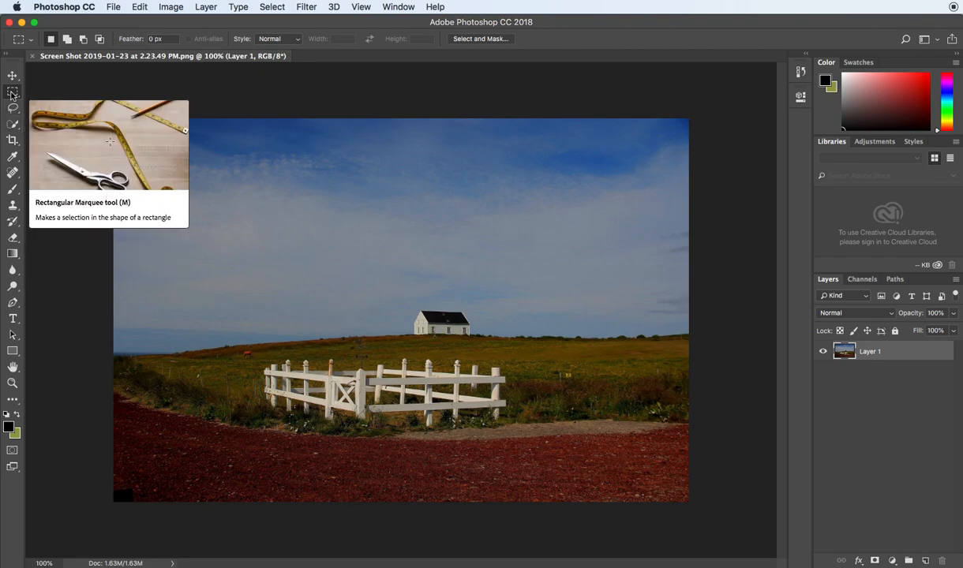
pyautogui.click(13, 109)
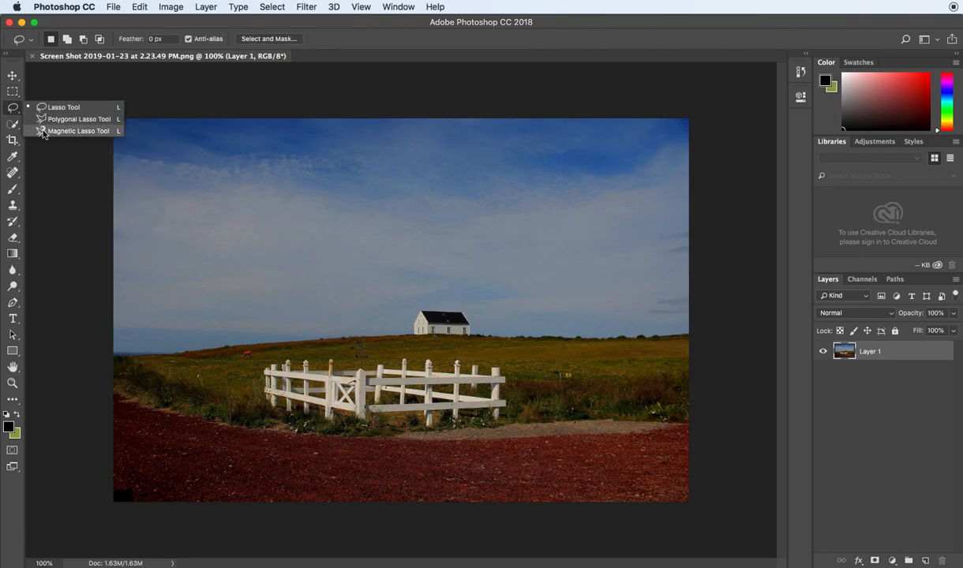
pyautogui.click(13, 109)
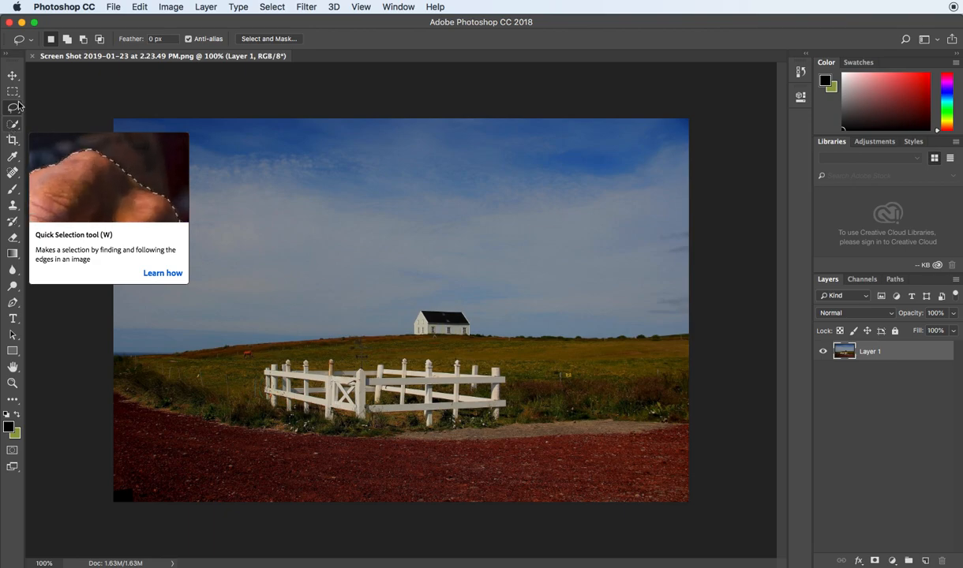
# Select the sky and hilltop with a rectangular marquee and paint black strokes with a 45 px brush inside the selection.
pyautogui.click(14, 93)
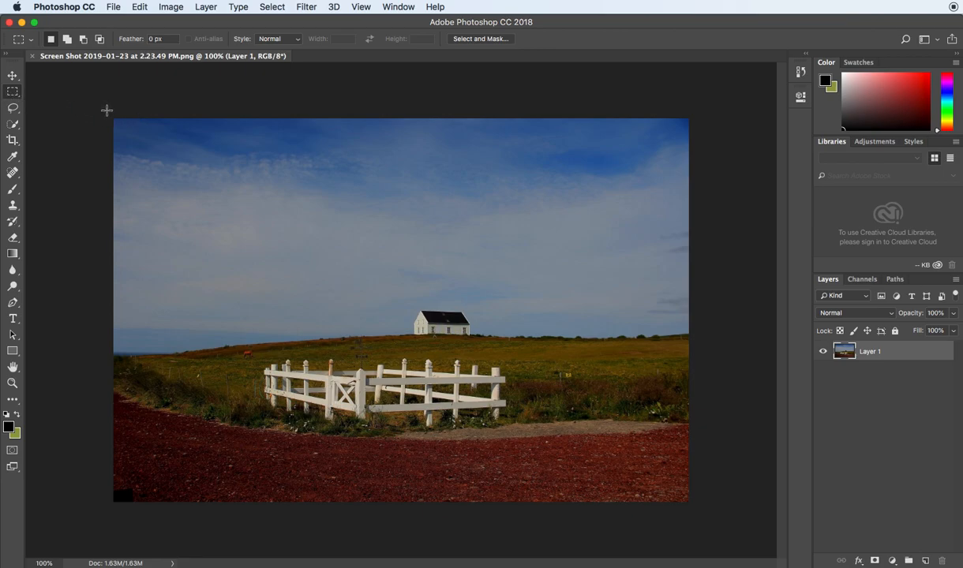
pyautogui.moveTo(111, 116); pyautogui.dragTo(693, 357)
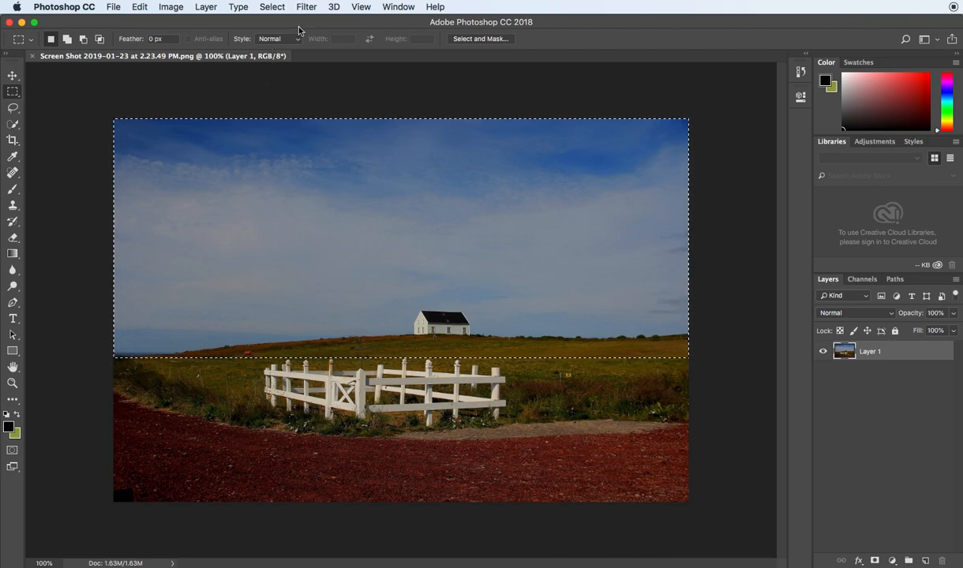
pyautogui.click(13, 192)
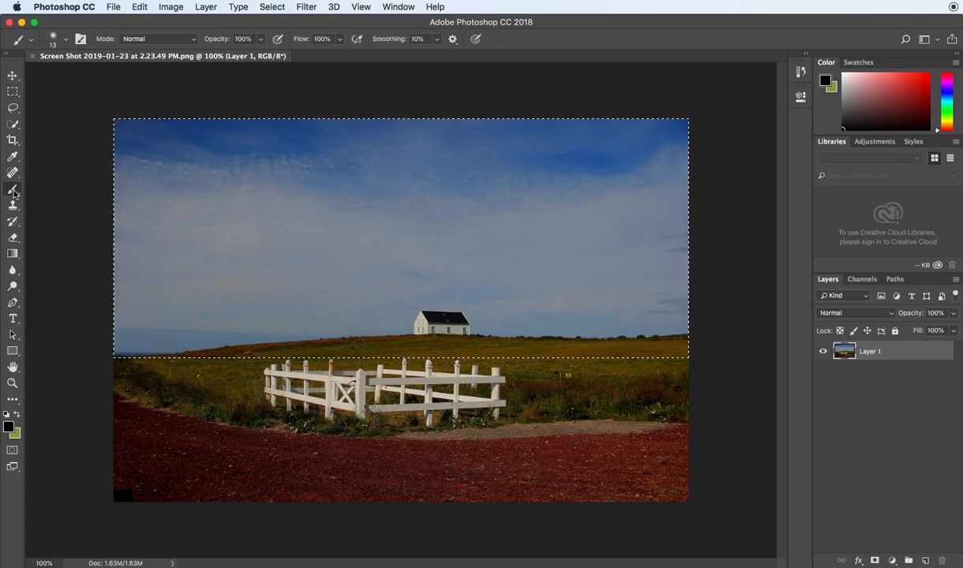
pyautogui.press(']')
pyautogui.press(']')
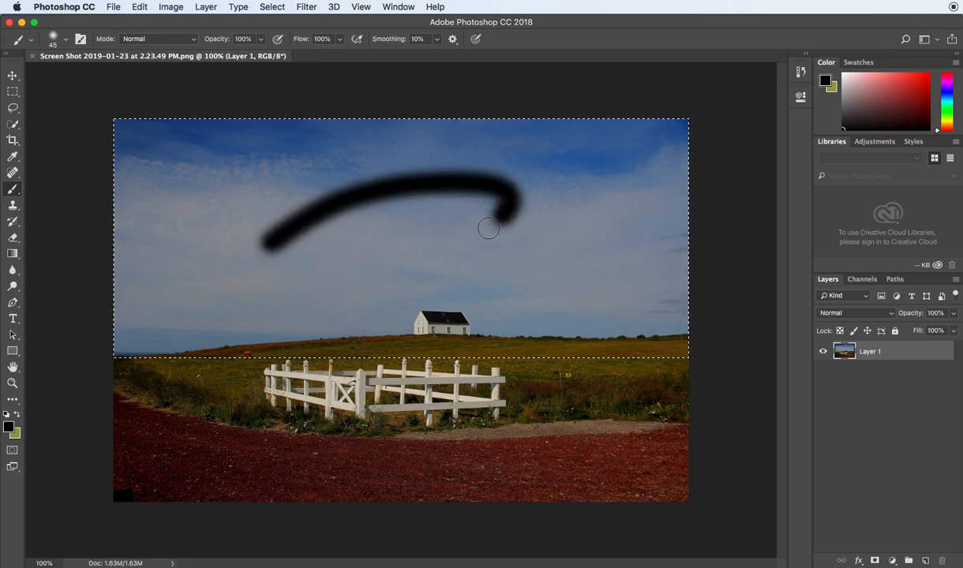
pyautogui.moveTo(369, 345)
pyautogui.mouseDown()
pyautogui.moveTo(319, 406)
pyautogui.moveTo(192, 350)
pyautogui.moveTo(151, 424)
pyautogui.moveTo(97, 219)
pyautogui.moveTo(43, 219)
pyautogui.moveTo(211, 117)
pyautogui.mouseUp()
pyautogui.moveTo(538, 124)
pyautogui.mouseDown()
pyautogui.moveTo(606, 451)
pyautogui.moveTo(529, 346)
pyautogui.moveTo(417, 353)
pyautogui.moveTo(325, 443)
pyautogui.moveTo(191, 428)
pyautogui.moveTo(160, 397)
pyautogui.moveTo(157, 411)
pyautogui.moveTo(202, 349)
pyautogui.moveTo(407, 306)
pyautogui.mouseUp()
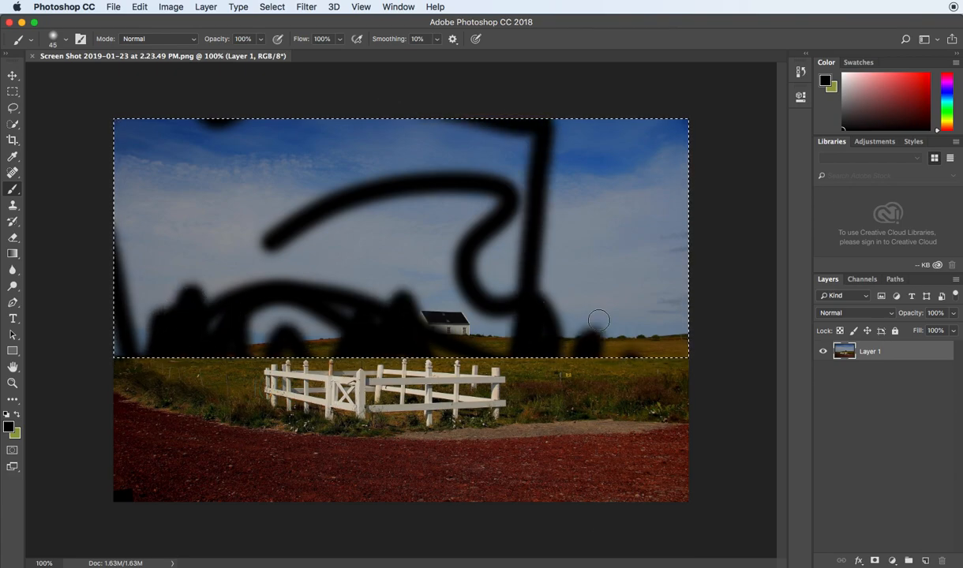
# Undo the black brush strokes and deselect the rectangular area.
pyautogui.press('super+d')
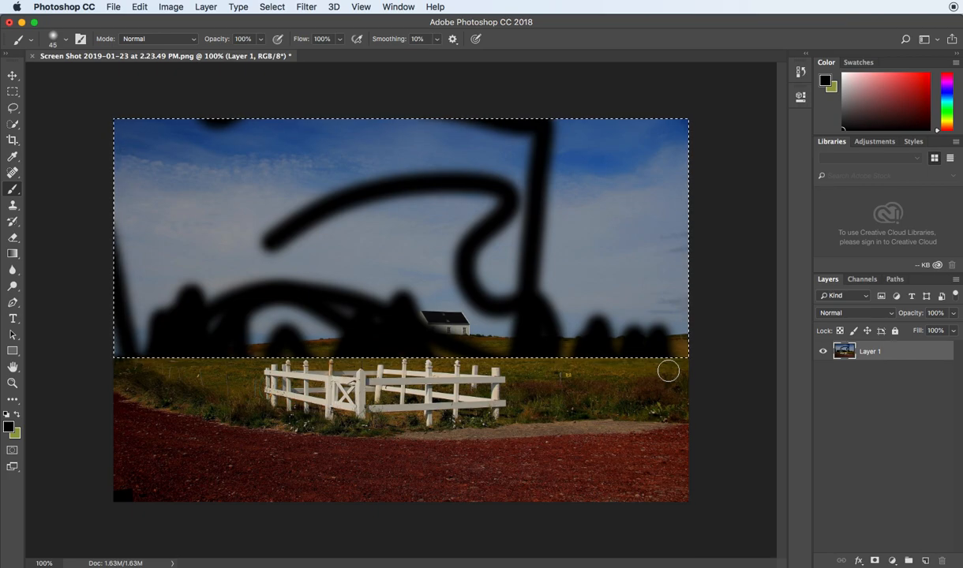
pyautogui.press('alt+super+z')
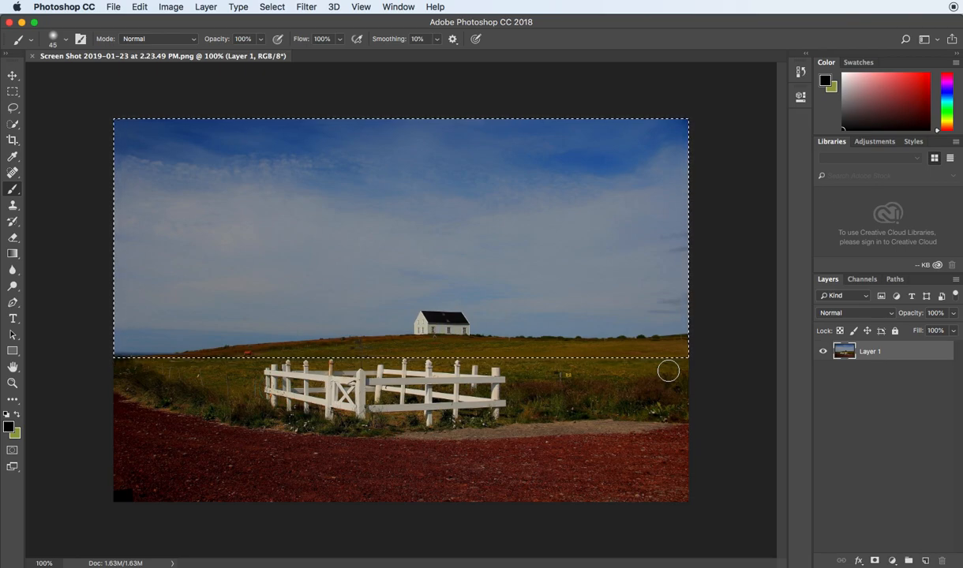
pyautogui.press('super+d')
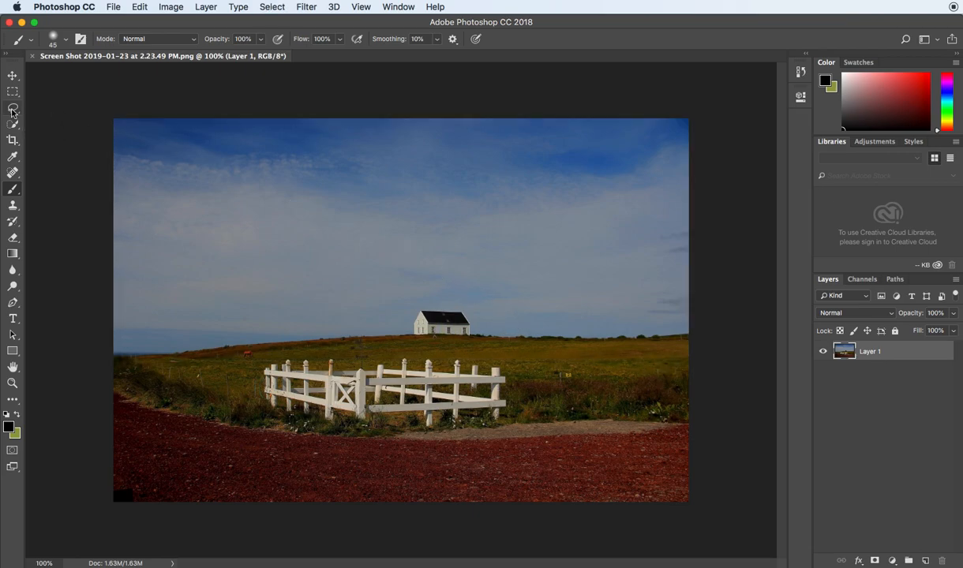
# Trace freehand with the Lasso tool around the white house and along the tops of the fence posts.
pyautogui.click(13, 110)
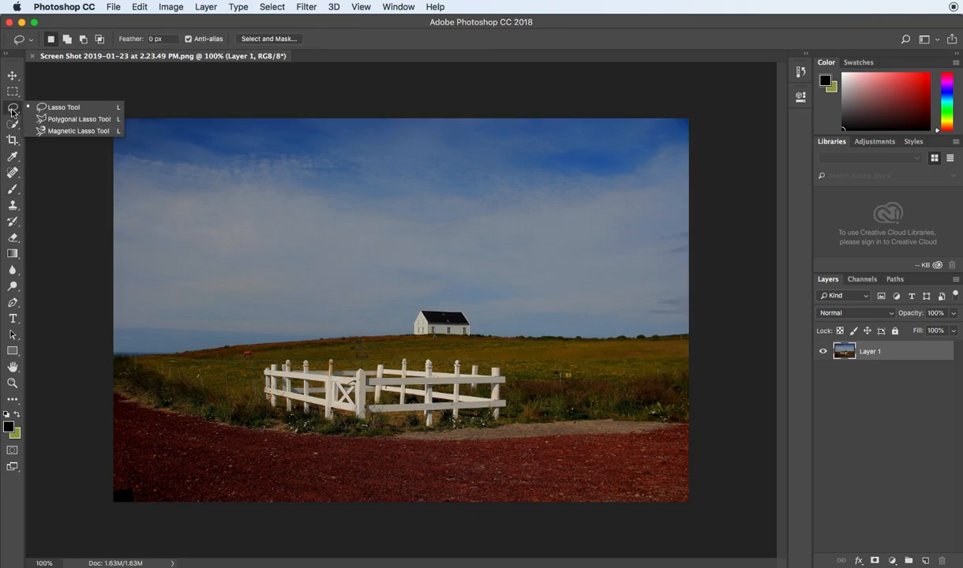
pyautogui.click(54, 108)
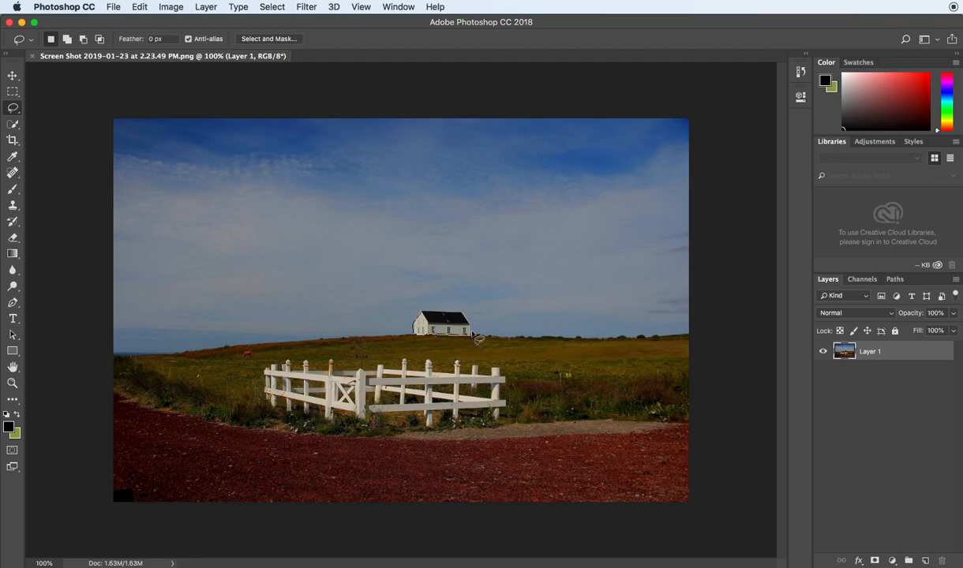
pyautogui.moveTo(431, 312); pyautogui.dragTo(417, 315)
pyautogui.click(334, 366)
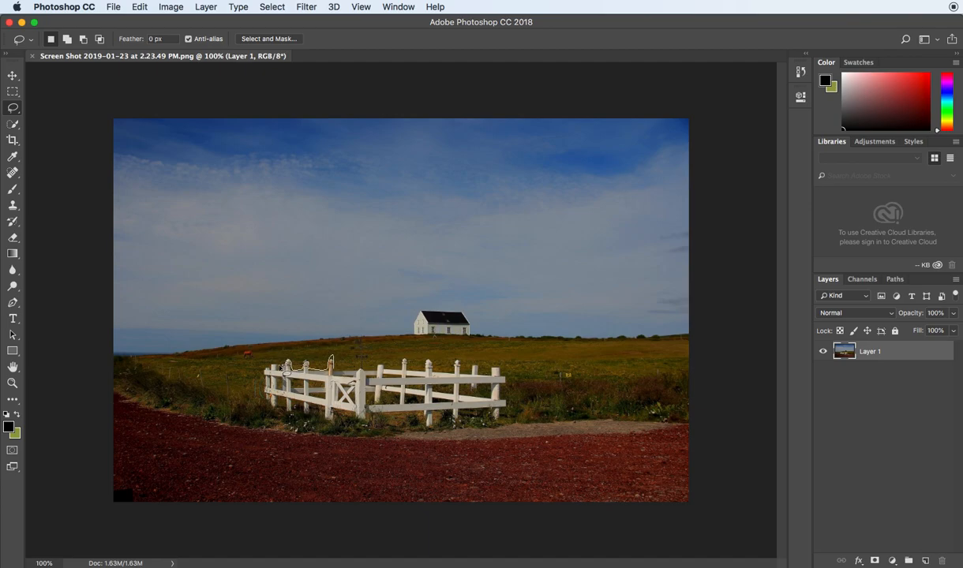
pyautogui.moveTo(260, 371)
pyautogui.mouseDown()
pyautogui.moveTo(269, 397)
pyautogui.moveTo(391, 409)
pyautogui.moveTo(503, 402)
pyautogui.moveTo(445, 369)
pyautogui.moveTo(333, 361)
pyautogui.moveTo(299, 370)
pyautogui.mouseUp()
# Draw loose freehand lasso loops around the white house, replacing the previous selection each time.
pyautogui.moveTo(464, 295)
pyautogui.mouseDown()
pyautogui.moveTo(378, 303)
pyautogui.moveTo(553, 346)
pyautogui.moveTo(363, 281)
pyautogui.mouseUp()
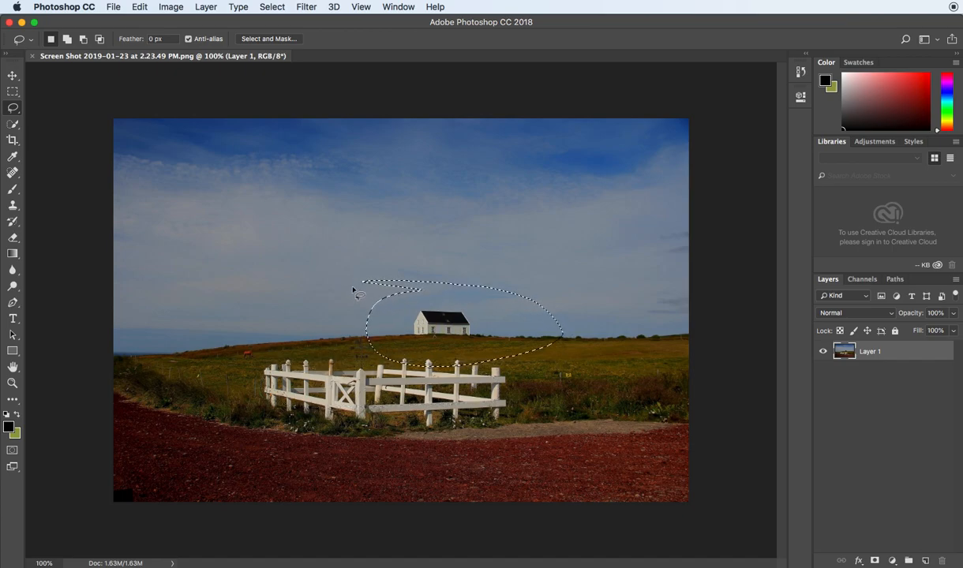
pyautogui.moveTo(436, 198)
pyautogui.mouseDown()
pyautogui.moveTo(476, 274)
pyautogui.moveTo(426, 217)
pyautogui.mouseUp()
pyautogui.moveTo(434, 292)
pyautogui.mouseDown()
pyautogui.moveTo(423, 347)
pyautogui.moveTo(399, 292)
pyautogui.mouseUp()
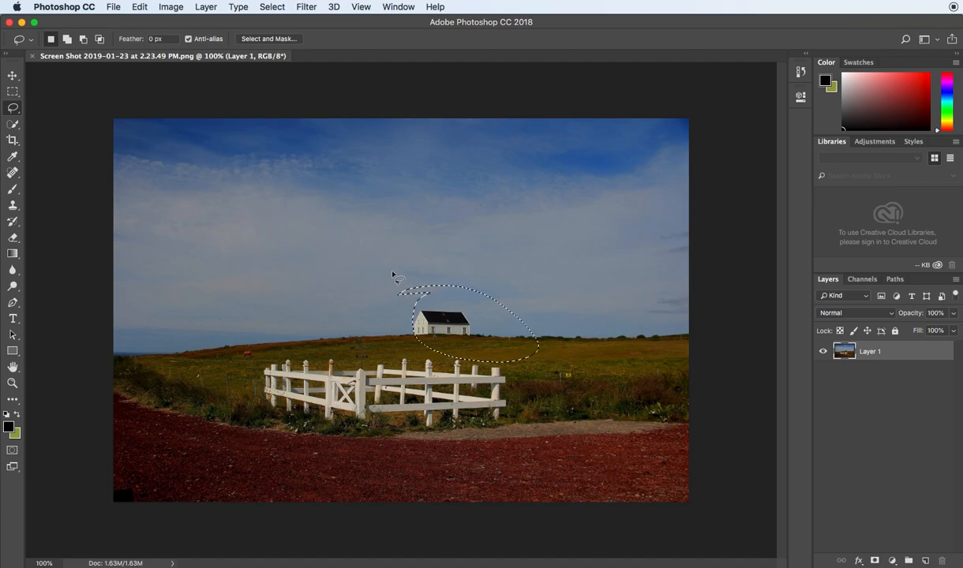
# Draw an irregular closed freehand lasso selection in the middle of the sky and deselect it.
pyautogui.click(332, 202)
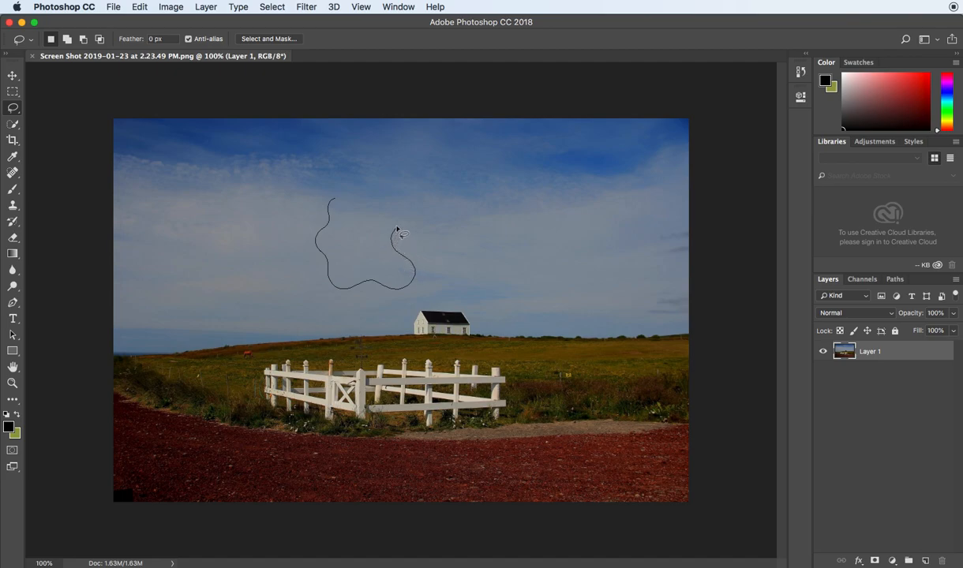
pyautogui.moveTo(338, 200); pyautogui.dragTo(332, 202)
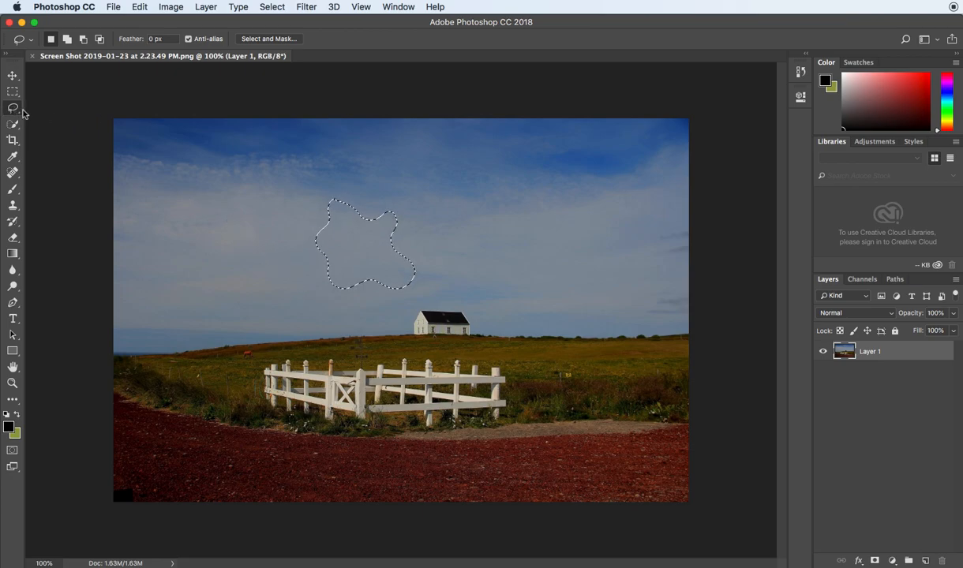
pyautogui.press('super+d')
# Outline the white house with the Polygonal Lasso tool at 300% magnification, and clear that selection.
pyautogui.click(18, 114)
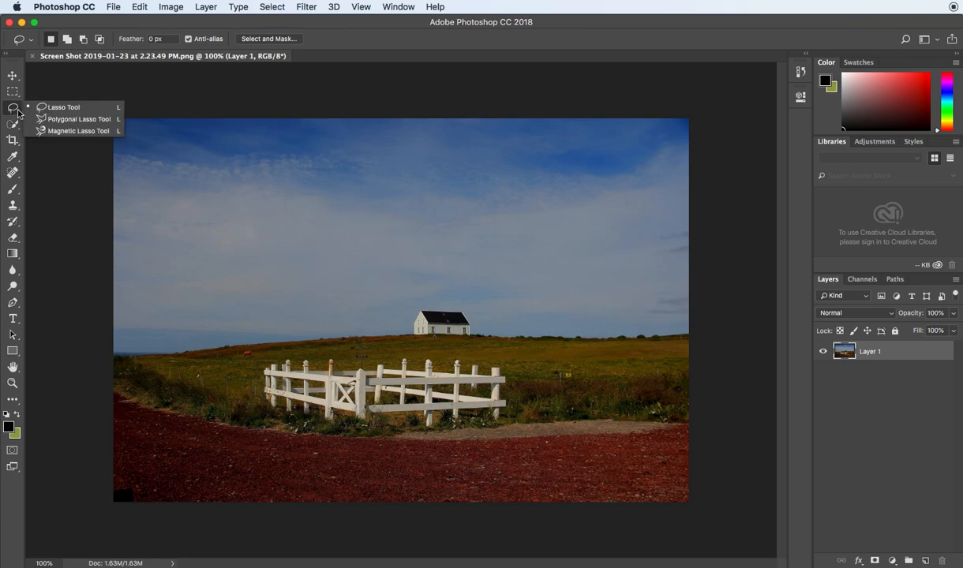
pyautogui.click(71, 119)
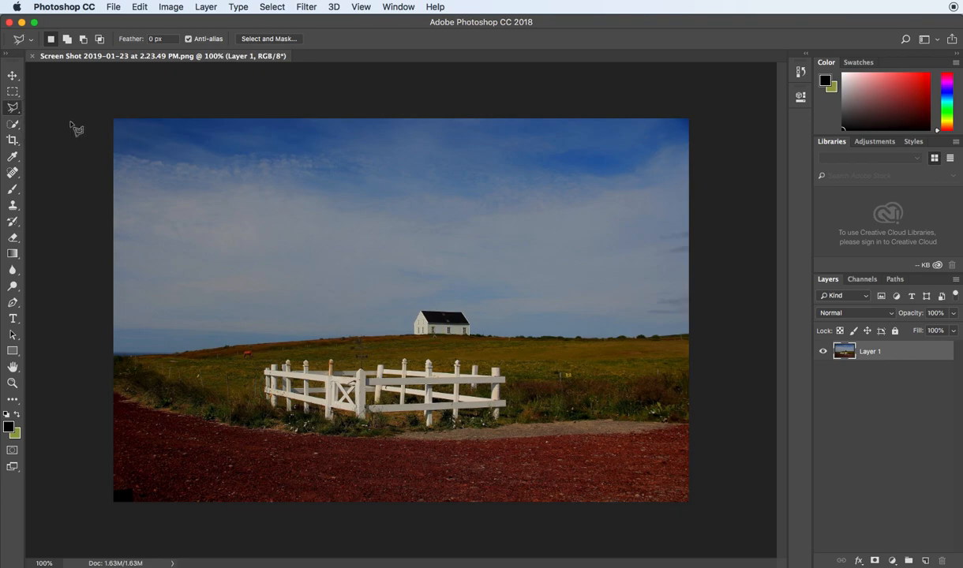
pyautogui.click(422, 313)
pyautogui.press('super+equal')
pyautogui.press('super+equal')
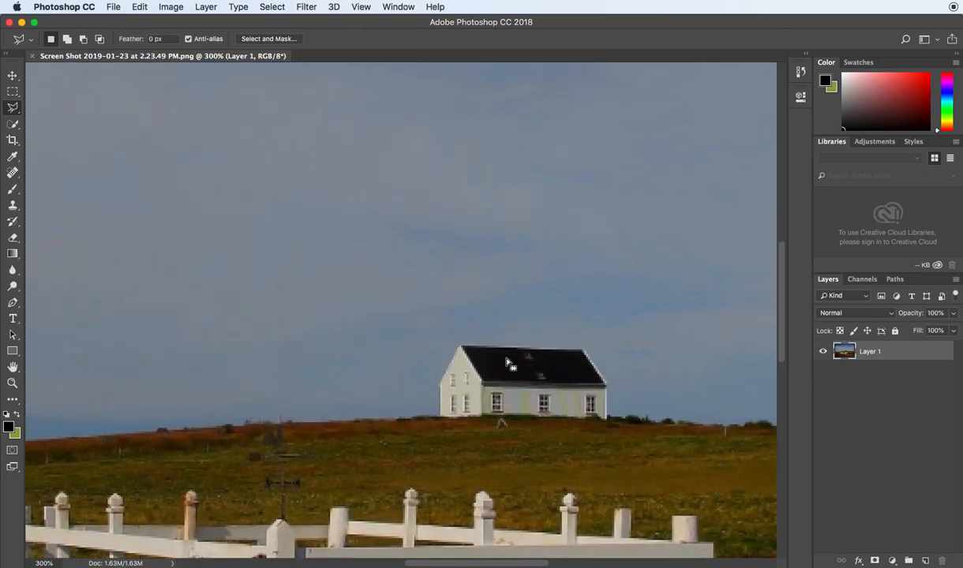
pyautogui.scroll(-5, 507, 364)
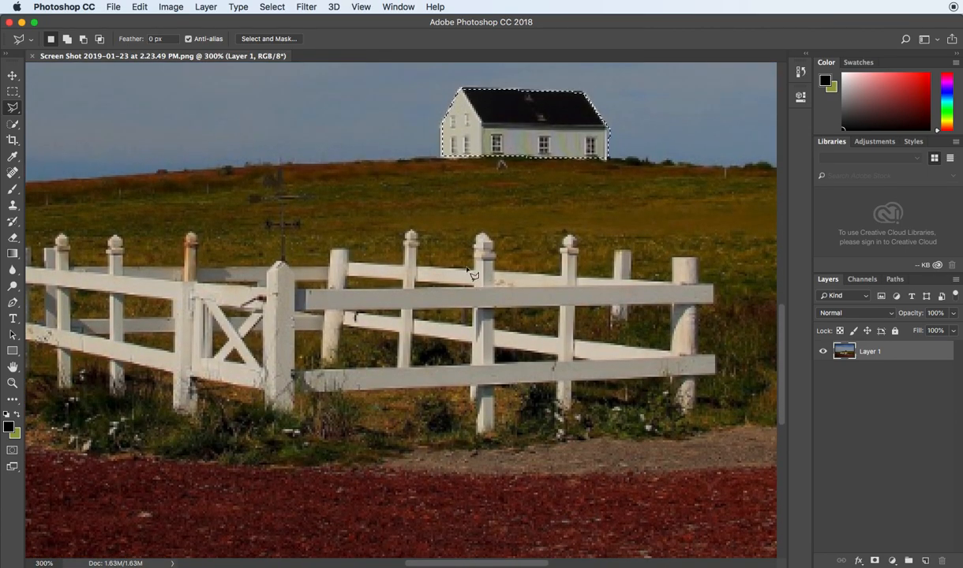
pyautogui.scroll(1, 557, 321)
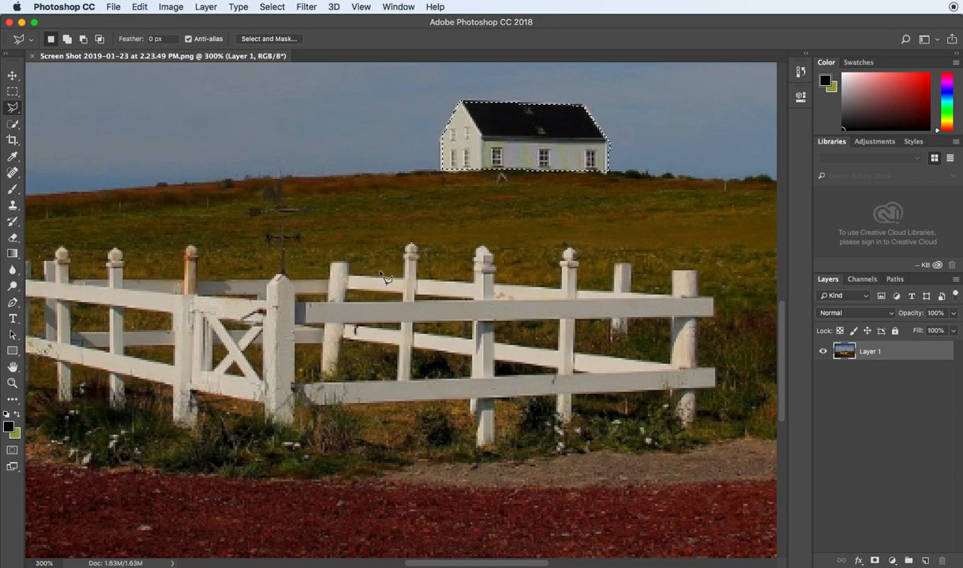
pyautogui.press('super+d')
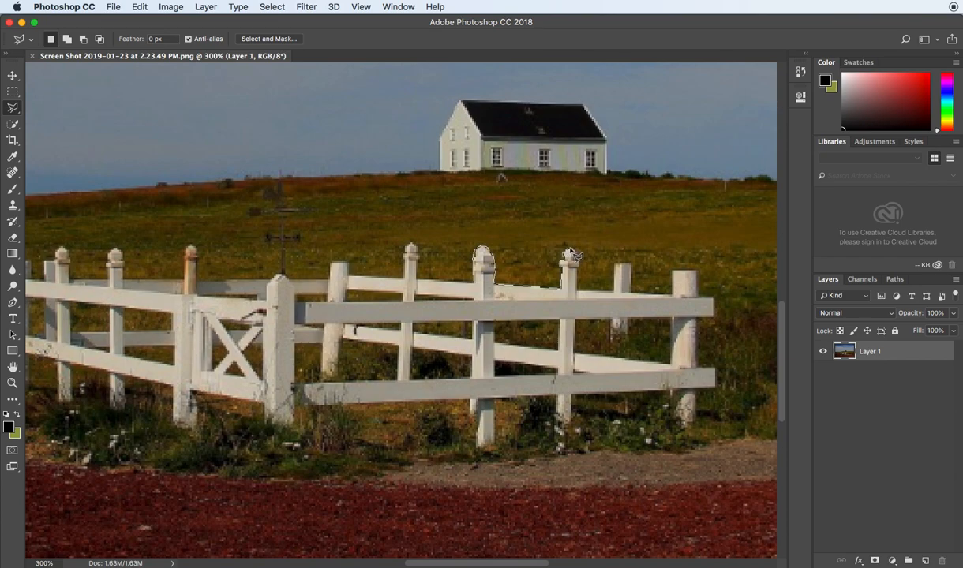
# Remove the polygonal lasso points placed along the fence post tops, one at a time, back to the starting point.
pyautogui.press('BackSpace')
pyautogui.press('BackSpace')
pyautogui.press('BackSpace')
pyautogui.press('BackSpace')
pyautogui.press('BackSpace')
pyautogui.press('BackSpace')
pyautogui.press('BackSpace')
pyautogui.press('BackSpace')
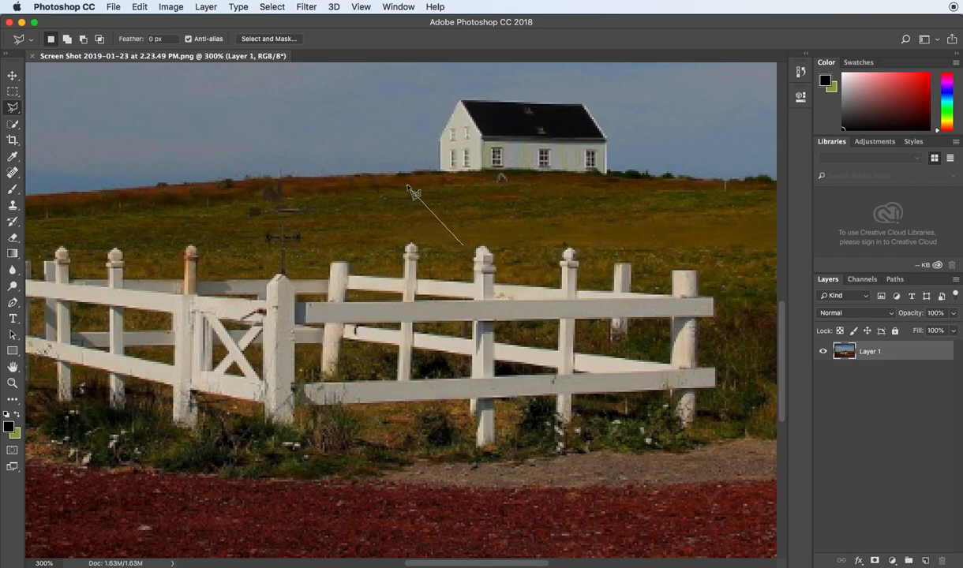
# Close a rough polygonal lasso selection over the grass and fence tops below the house, and deselect it.
pyautogui.click(544, 227)
pyautogui.click(514, 289)
pyautogui.click(359, 264)
pyautogui.click(355, 190)
pyautogui.click(467, 251)
pyautogui.press('super+d')
# Trace the sky along the horizon and photo borders with the Magnetic Lasso tool at 100% magnification, and clear that selection.
pyautogui.moveTo(12, 107); pyautogui.dragTo(63, 133)
pyautogui.press('super+1')
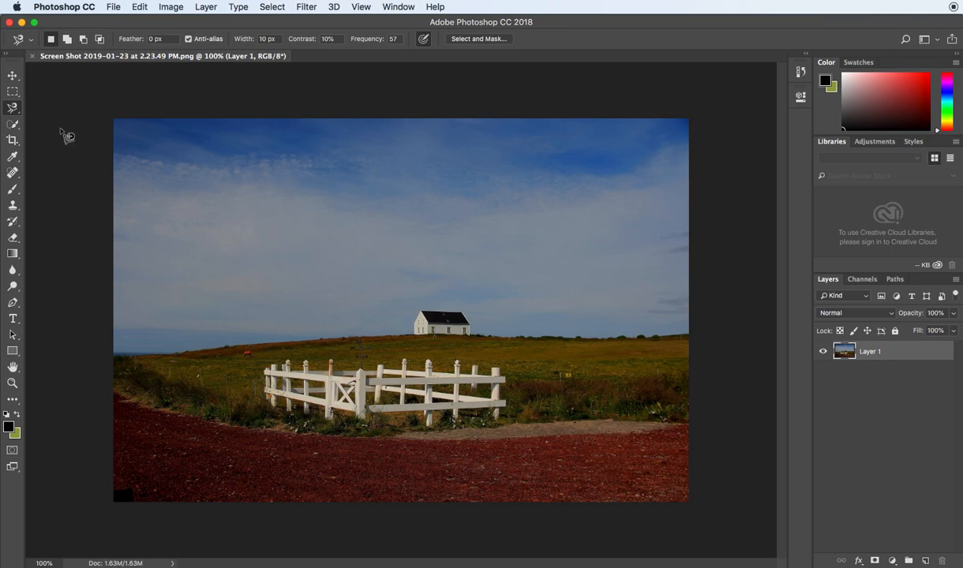
pyautogui.click(114, 354)
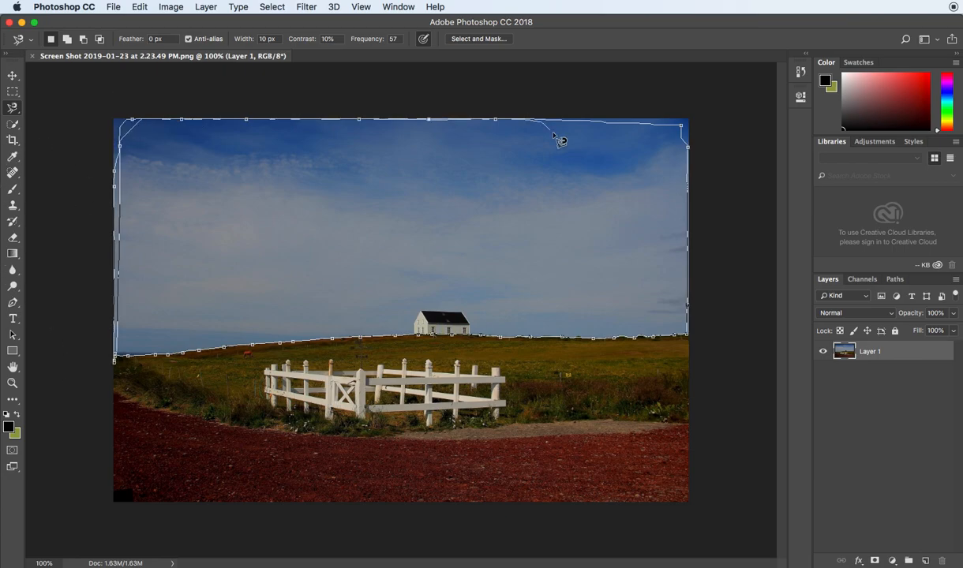
pyautogui.doubleClick(451, 134)
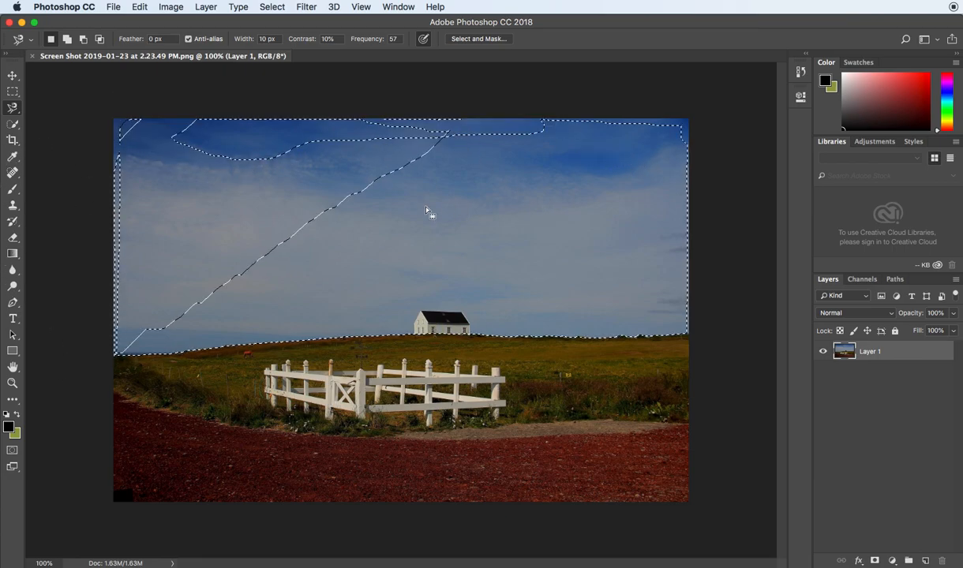
pyautogui.press('super+d')
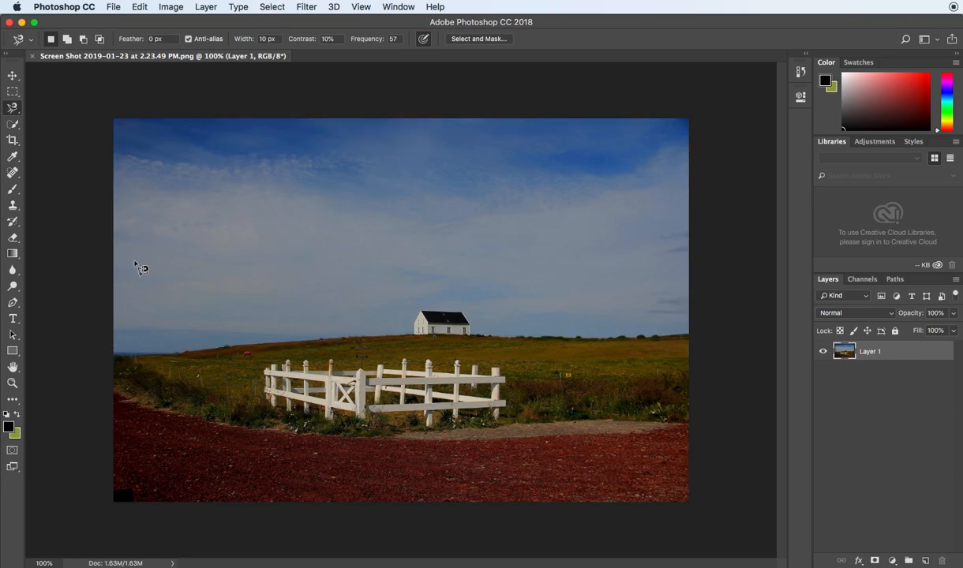
# Make a cleaner Magnetic Lasso selection of the sky, starting from the horizon at the photo's left border.
pyautogui.click(115, 355)
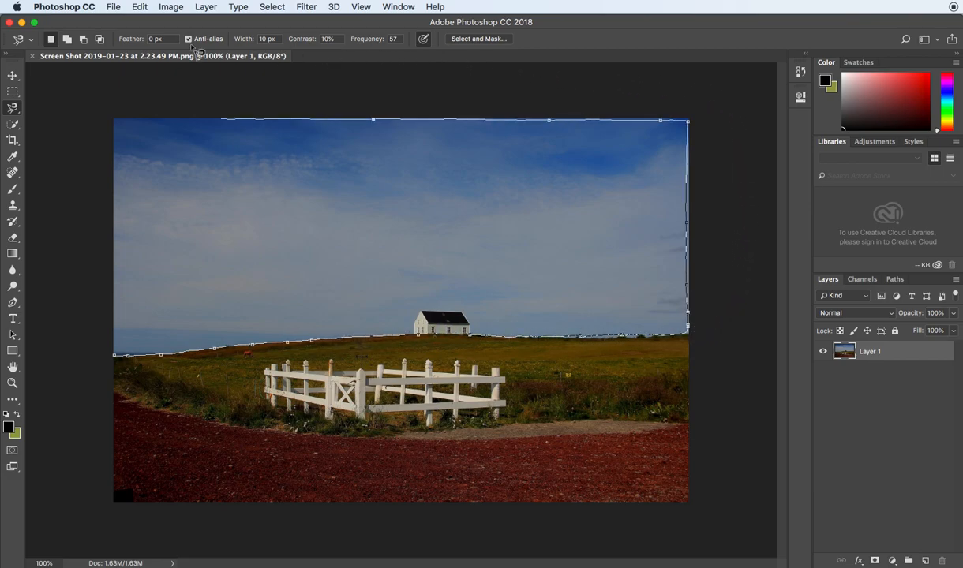
pyautogui.click(115, 359)
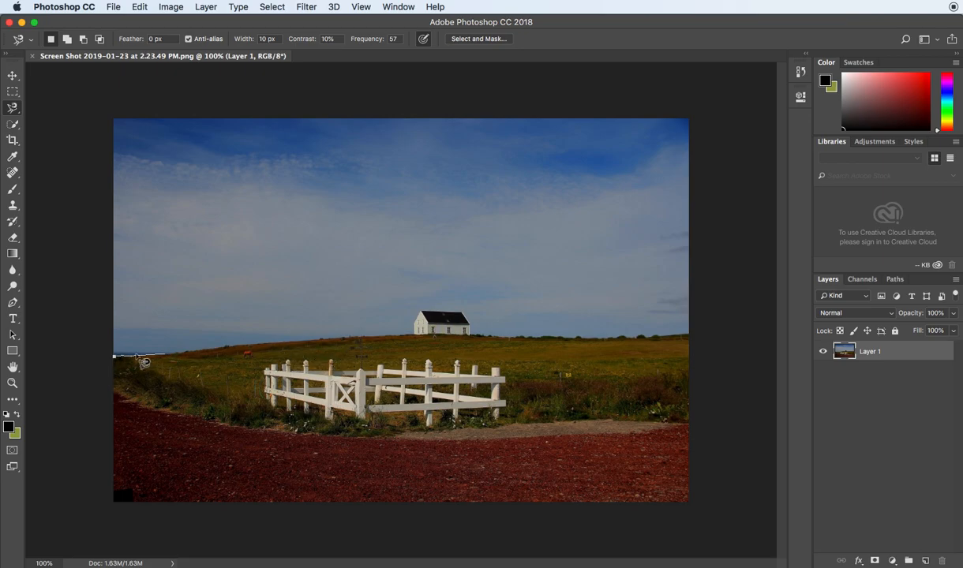
pyautogui.doubleClick(165, 330)
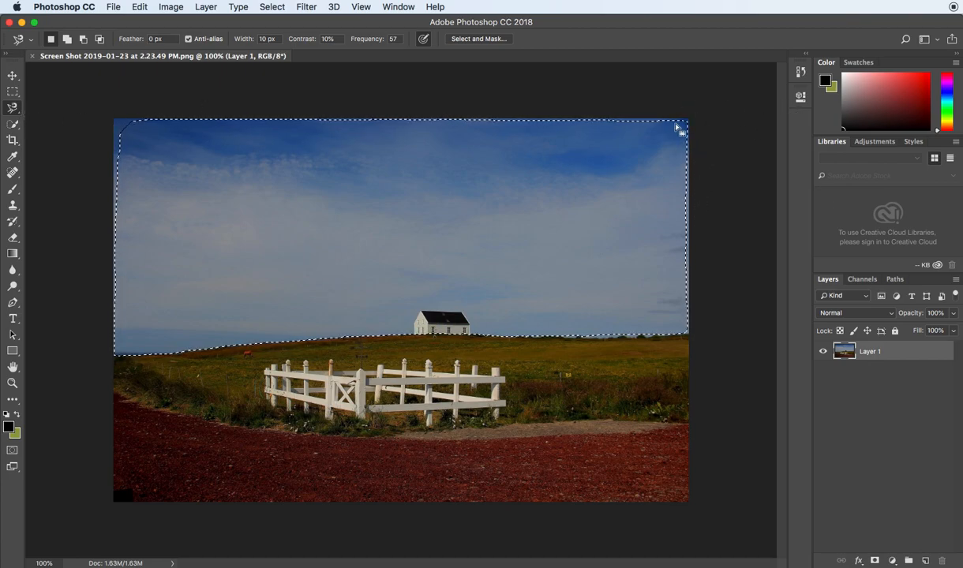
# Add the missed strips along the photo's left, top and right borders to the sky selection with the Rectangular Marquee tool.
pyautogui.click(12, 92)
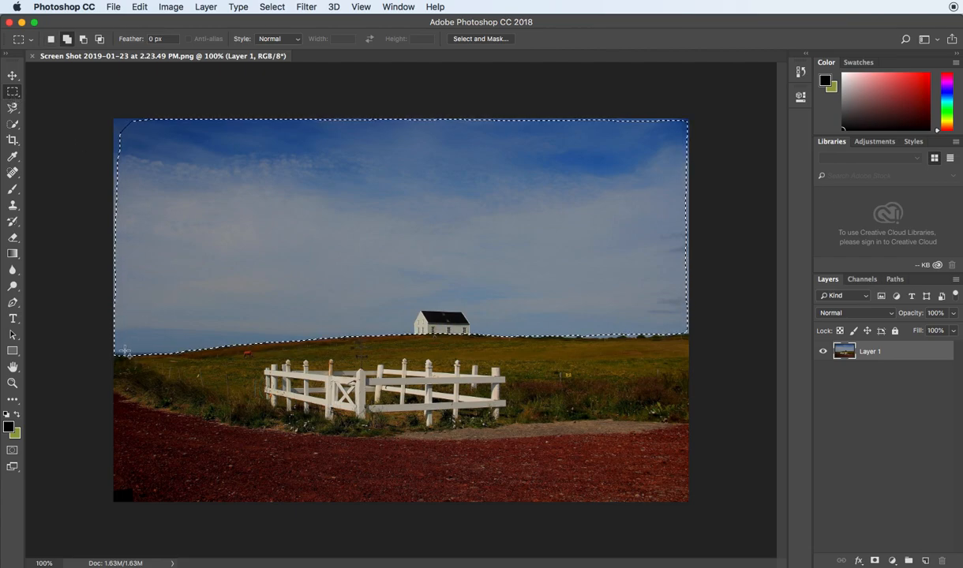
pyautogui.moveTo(68, 163); pyautogui.dragTo(56, 102)
pyautogui.moveTo(98, 133); pyautogui.dragTo(672, 61)
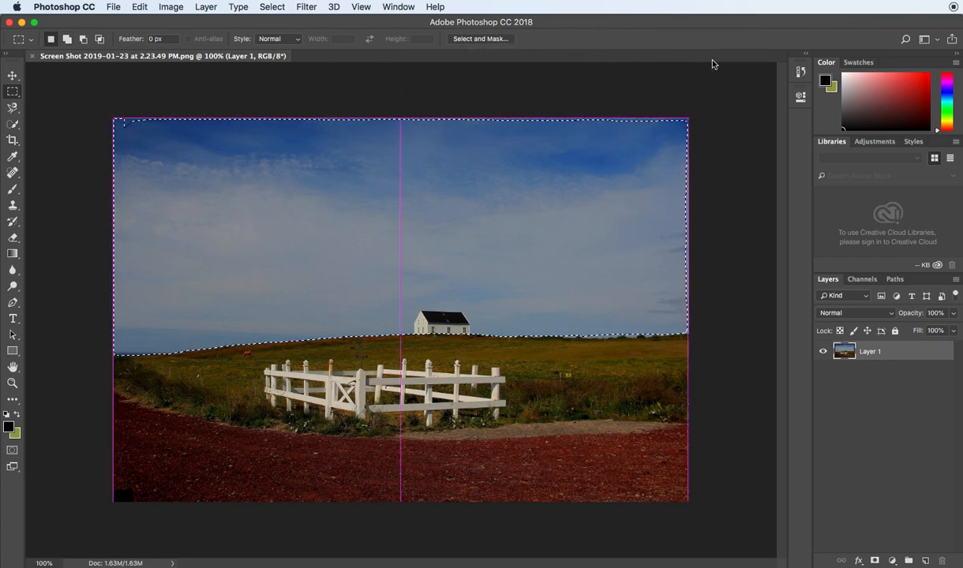
pyautogui.moveTo(683, 117); pyautogui.dragTo(750, 332)
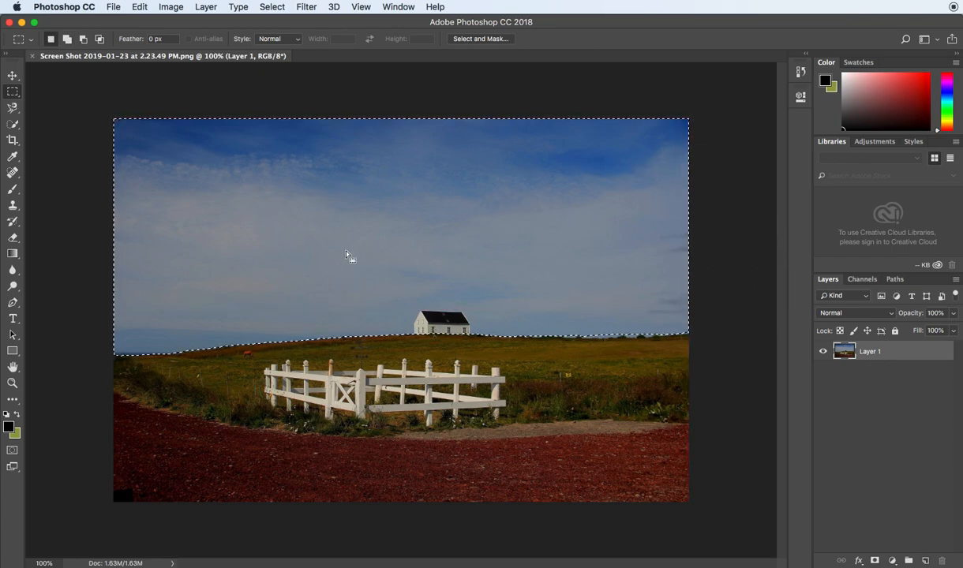
# Move the sky selection outline down over the field and undo the move.
pyautogui.moveTo(331, 254); pyautogui.dragTo(376, 414)
pyautogui.hotkey('ctrl', 'z')
# Examine the sky selection's edge along the horizon at 200% magnification, and deselect it.
pyautogui.press('super+plus')
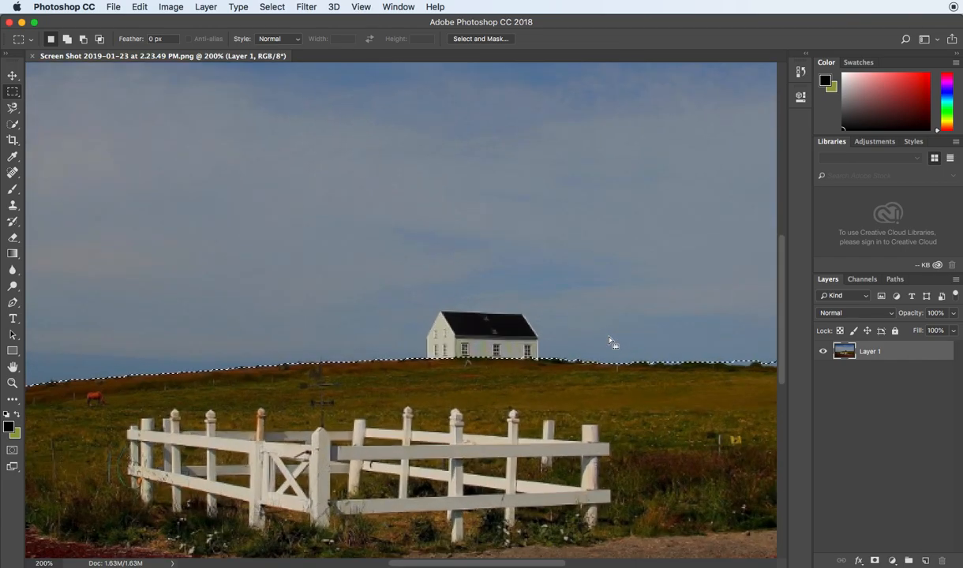
pyautogui.hscroll(-2, 612, 343)
pyautogui.hscroll(8, 612, 344)
pyautogui.hscroll(1, 612, 343)
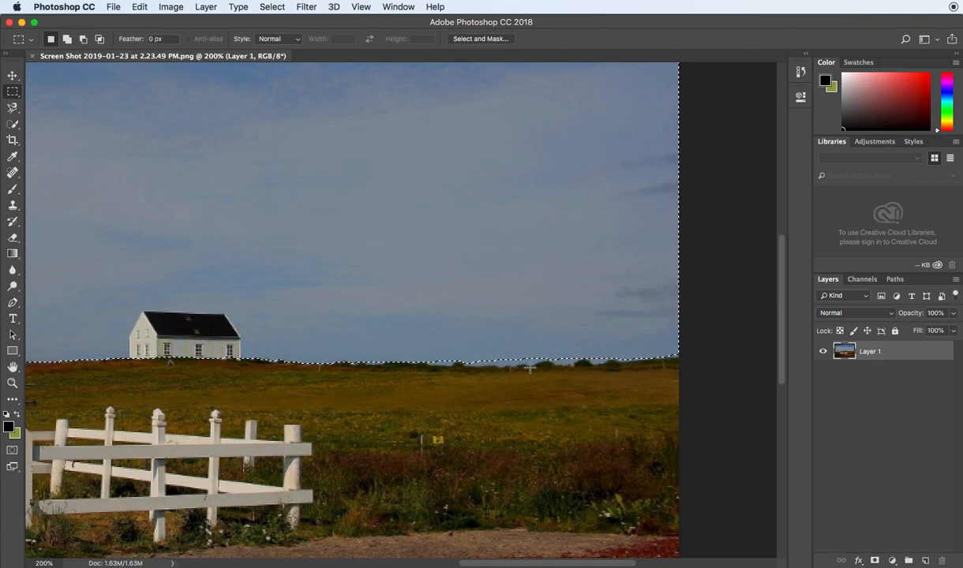
pyautogui.click(257, 210)
pyautogui.press('super+minus')
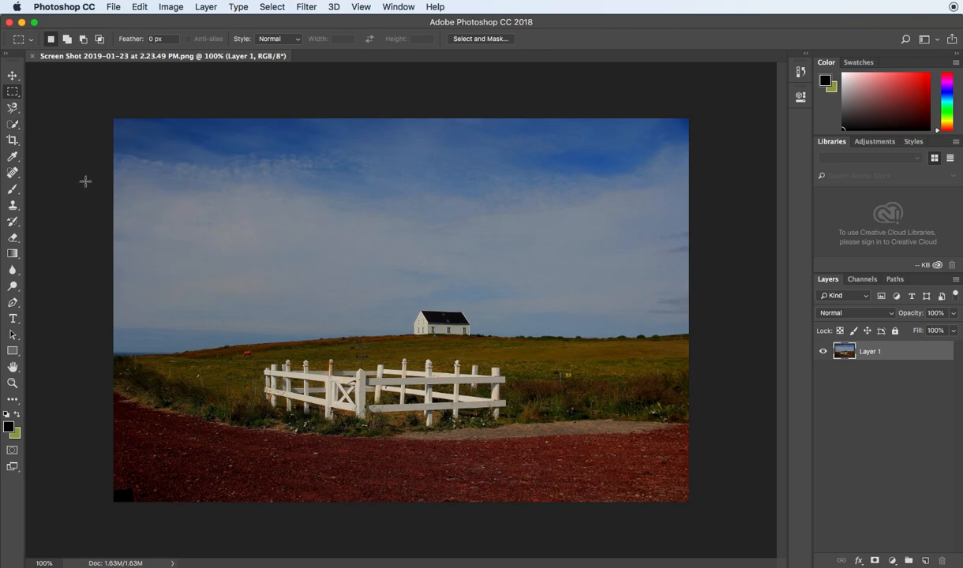
# Select the sky with the Quick Selection tool using a brush size of 45.
pyautogui.click(14, 124)
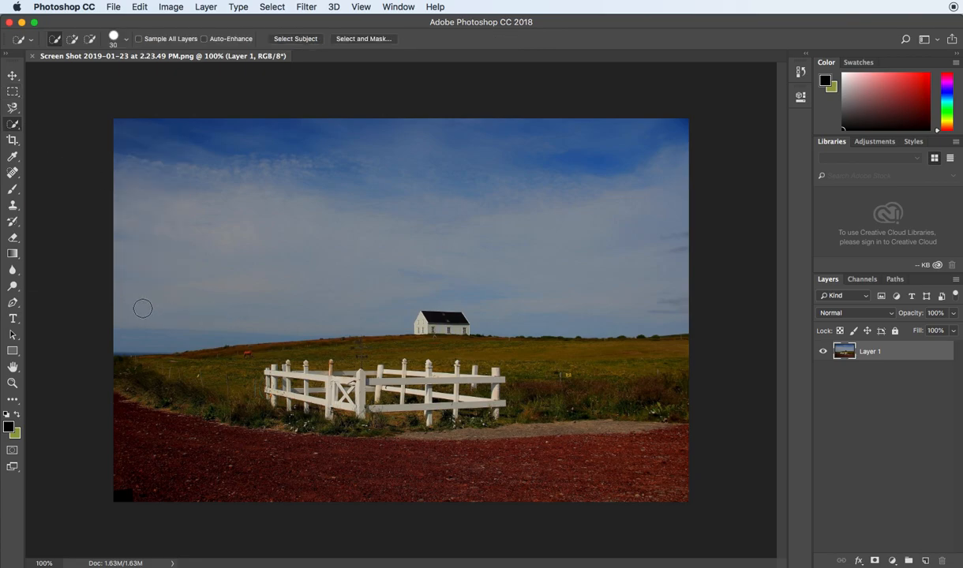
pyautogui.press(']')
pyautogui.press(']')
pyautogui.press(']')
pyautogui.press(']')
pyautogui.press(']')
pyautogui.press(']')
pyautogui.press(']')
pyautogui.press(']')
pyautogui.press('[')
pyautogui.press('[')
pyautogui.press(']')
pyautogui.moveTo(122, 326); pyautogui.dragTo(415, 275)
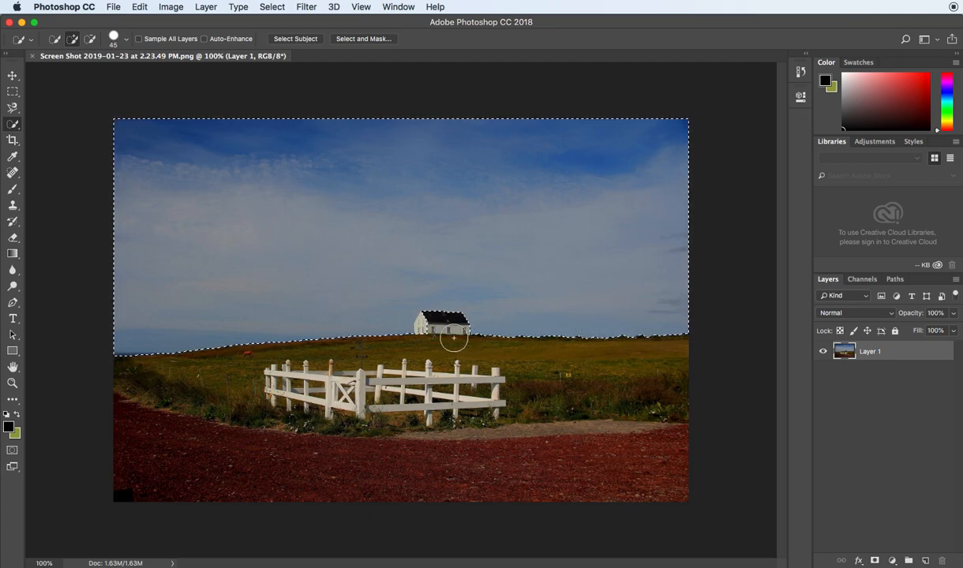
# Subtract the white house from the sky selection, reducing the Quick Selection brush size to 20.
pyautogui.press('alt')
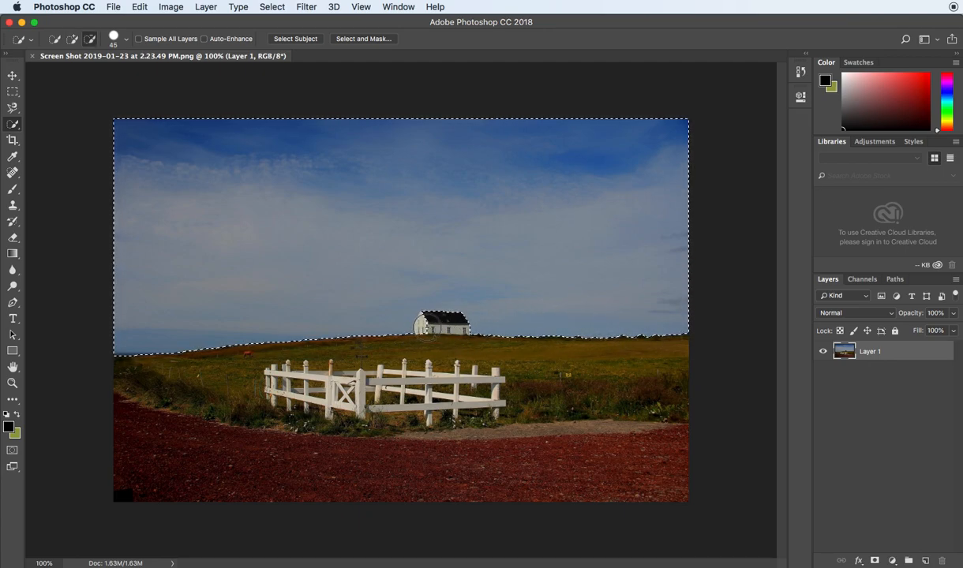
pyautogui.keyDown('alt'); pyautogui.click(429, 330); pyautogui.keyUp('alt')
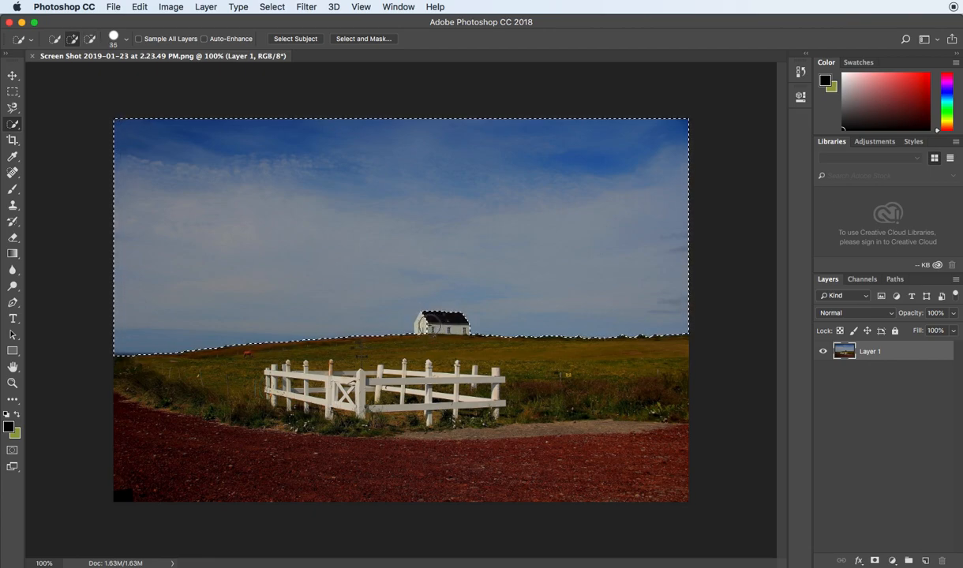
pyautogui.press('alt')
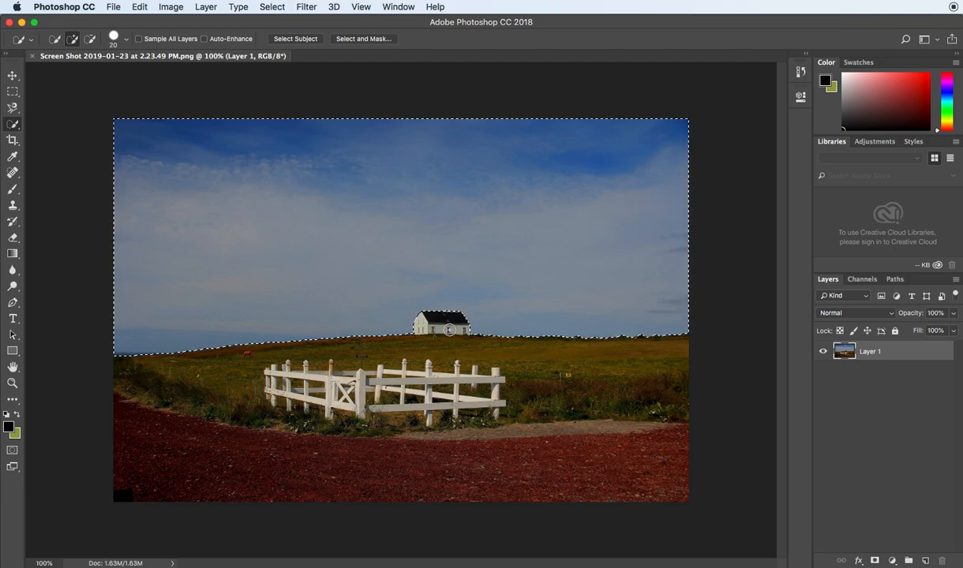
# Subtract a small patch of sky directly above the house from the selection, and undo it.
pyautogui.press('alt')
pyautogui.moveTo(420, 258)
pyautogui.mouseDown()
pyautogui.moveTo(410, 256)
pyautogui.moveTo(426, 268)
pyautogui.moveTo(411, 252)
pyautogui.moveTo(442, 277)
pyautogui.mouseUp()
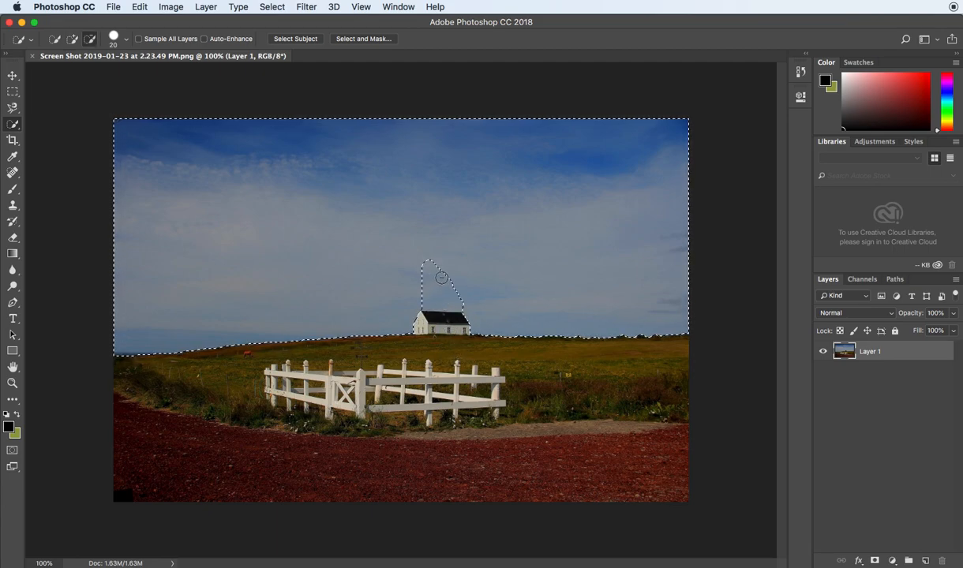
pyautogui.press('super+z')
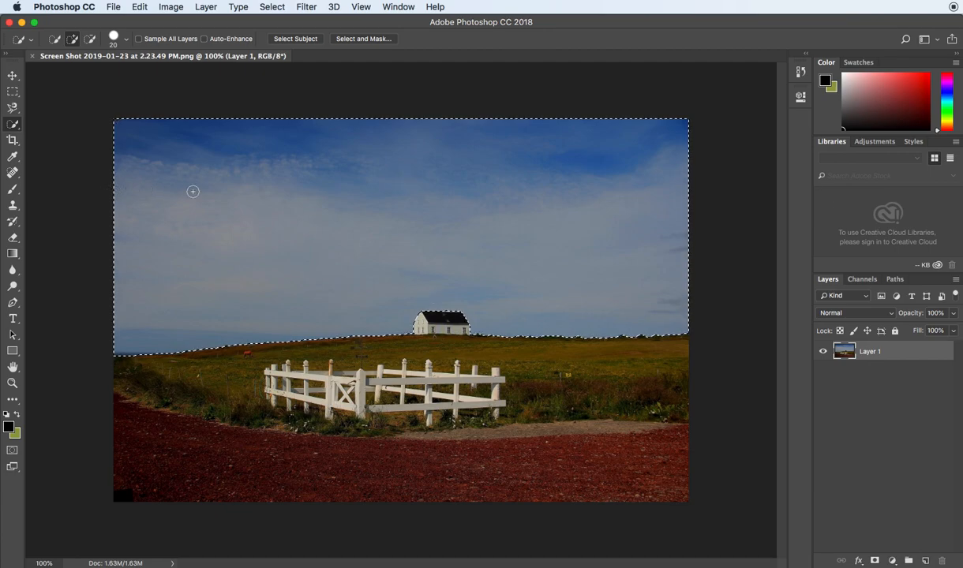
# Subtract from the house up into the sky with the Quick Selection tool, and restore the full sky selection.
pyautogui.press('alt')
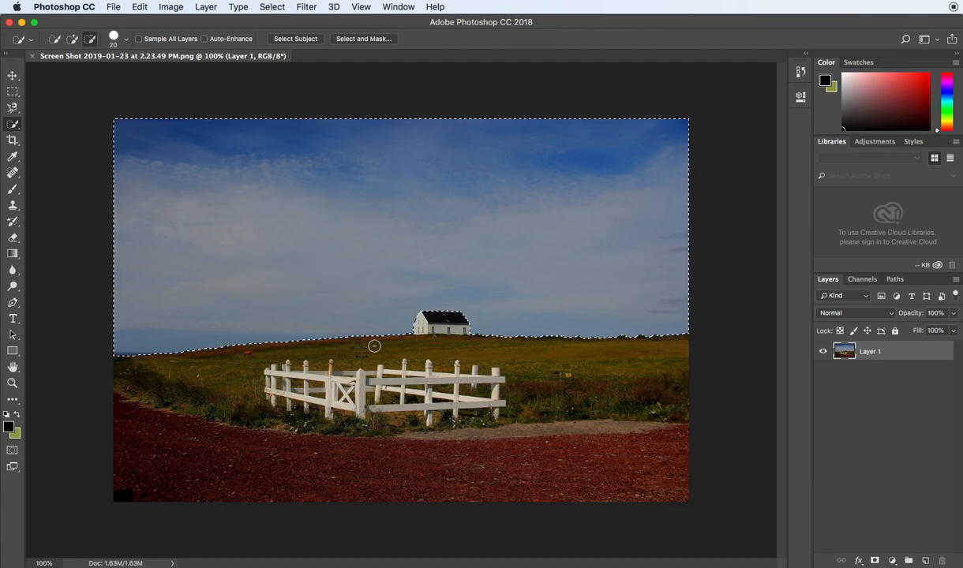
pyautogui.moveTo(418, 322)
pyautogui.mouseDown()
pyautogui.moveTo(465, 316)
pyautogui.moveTo(383, 321)
pyautogui.moveTo(312, 264)
pyautogui.moveTo(436, 268)
pyautogui.mouseUp()
pyautogui.press('alt')
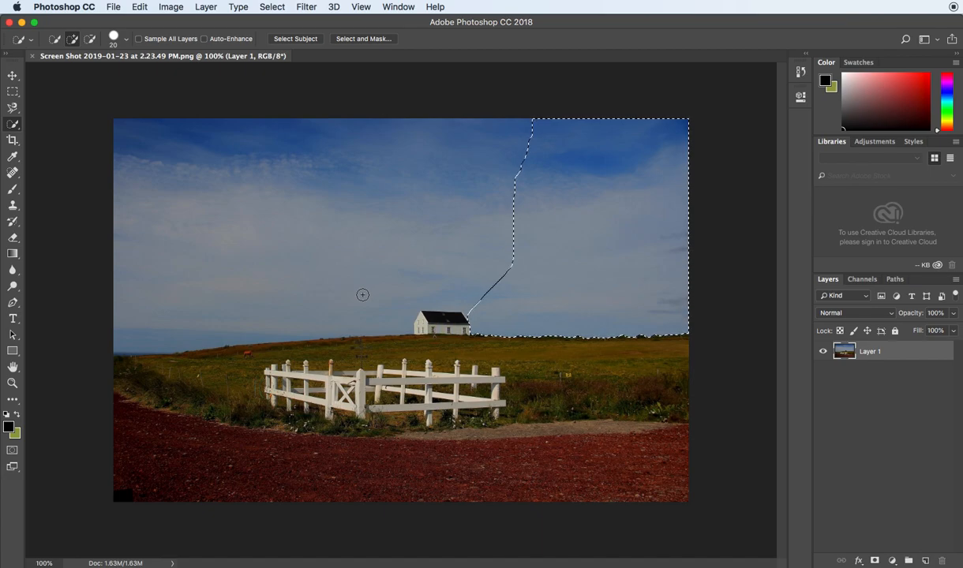
pyautogui.press('super+z')
pyautogui.press('super+z')
pyautogui.press('super+z')
pyautogui.press('super+z')
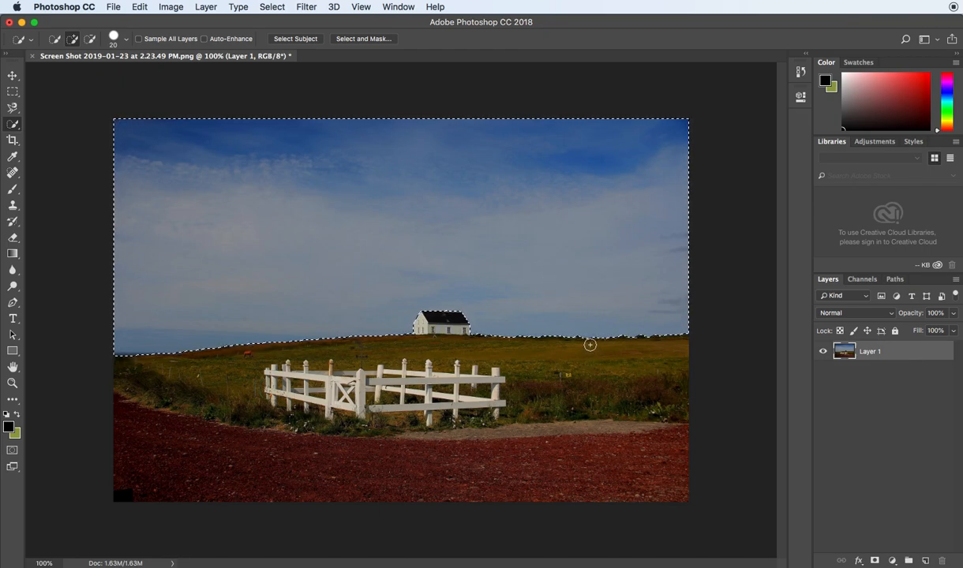
# Refine the sky selection beside the house's left wall with a Quick Selection brush of size 8, and check its edge along the horizon.
pyautogui.press('super+plus')
pyautogui.press('super+plus')
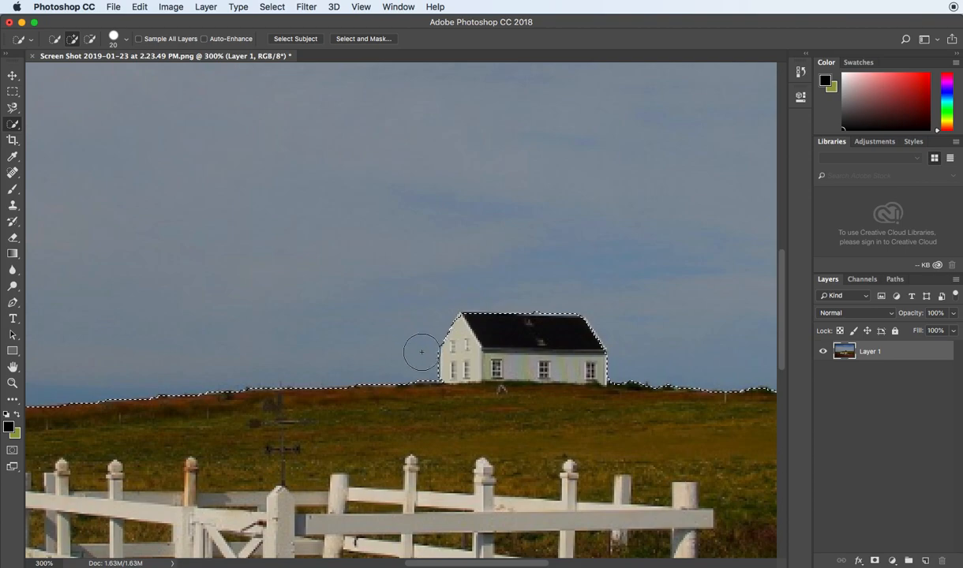
pyautogui.press('[')
pyautogui.press('[')
pyautogui.press('[')
pyautogui.press('[')
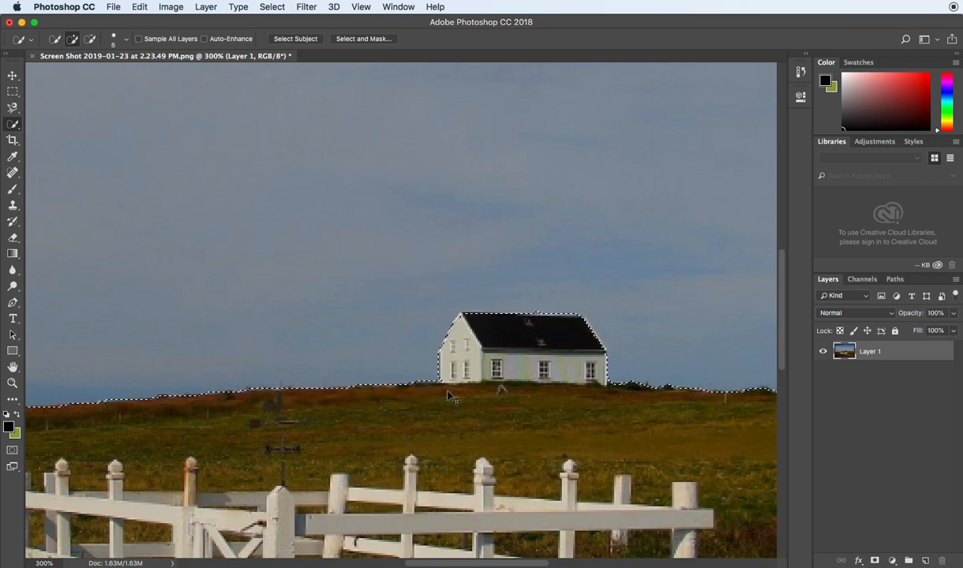
pyautogui.press('alt')
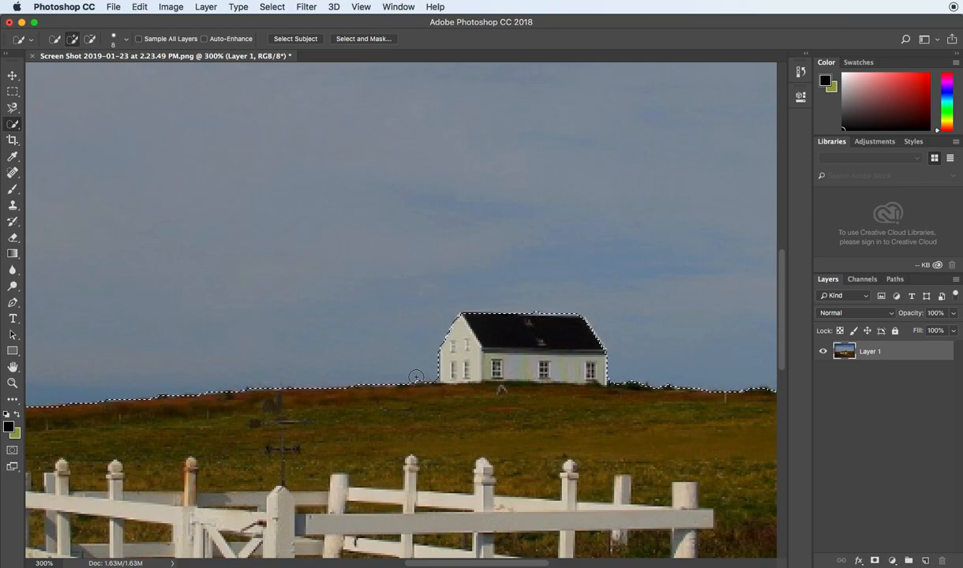
pyautogui.hscroll(5, 589, 354)
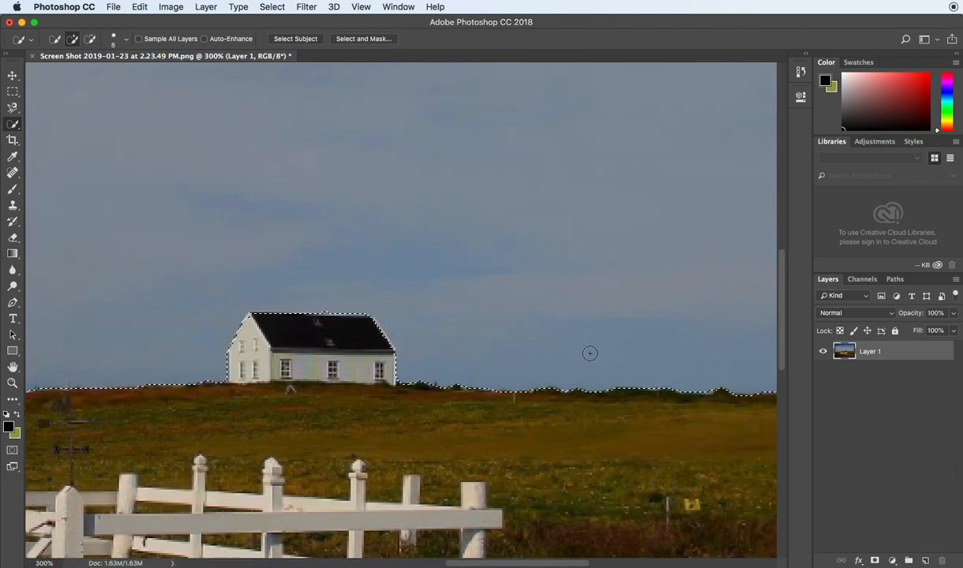
pyautogui.hscroll(8, 589, 353)
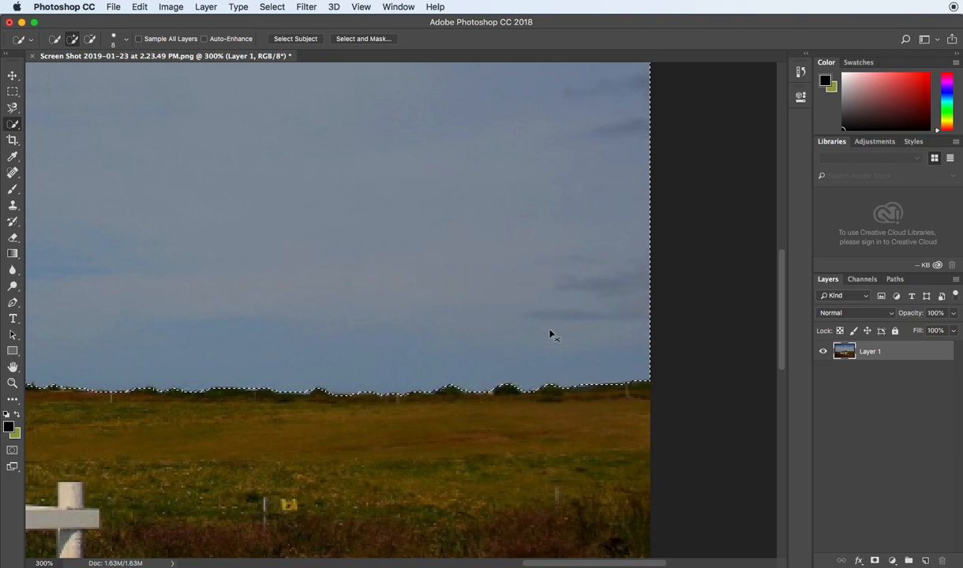
pyautogui.press('super+minus')
pyautogui.press('super+minus')
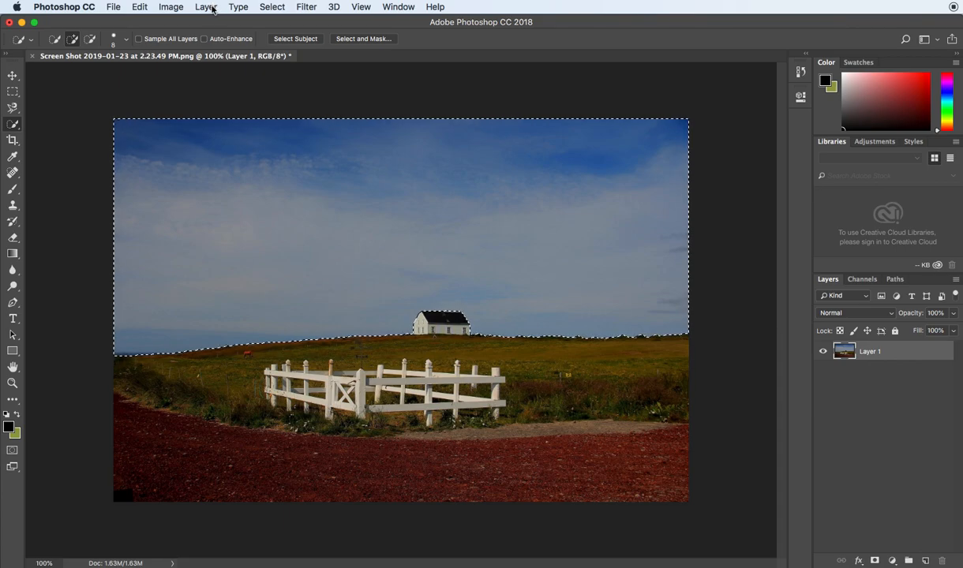
# Start a Hue/Saturation adjustment on the selected sky with Hue +23 and Saturation +44.
pyautogui.click(169, 9)
pyautogui.moveTo(189, 45)
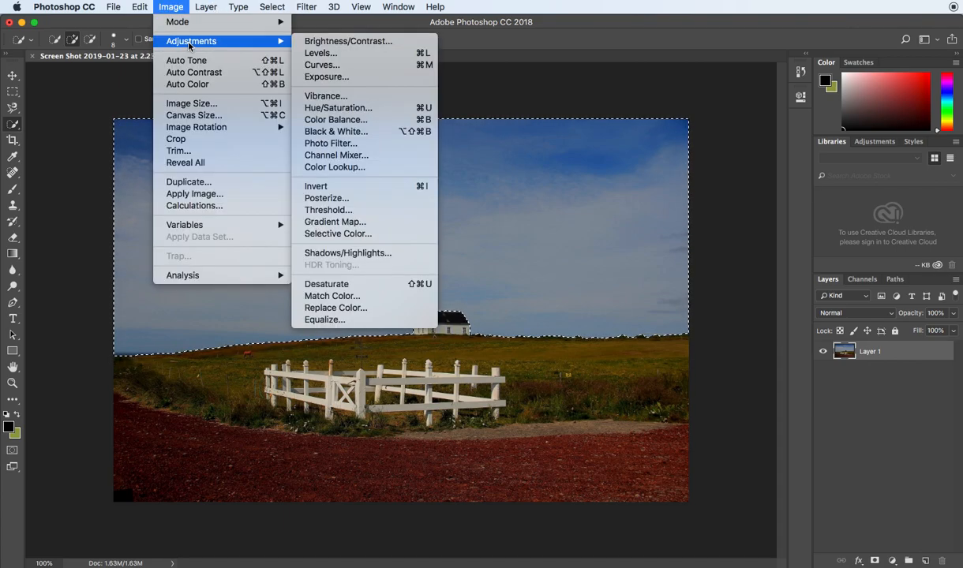
pyautogui.click(361, 112)
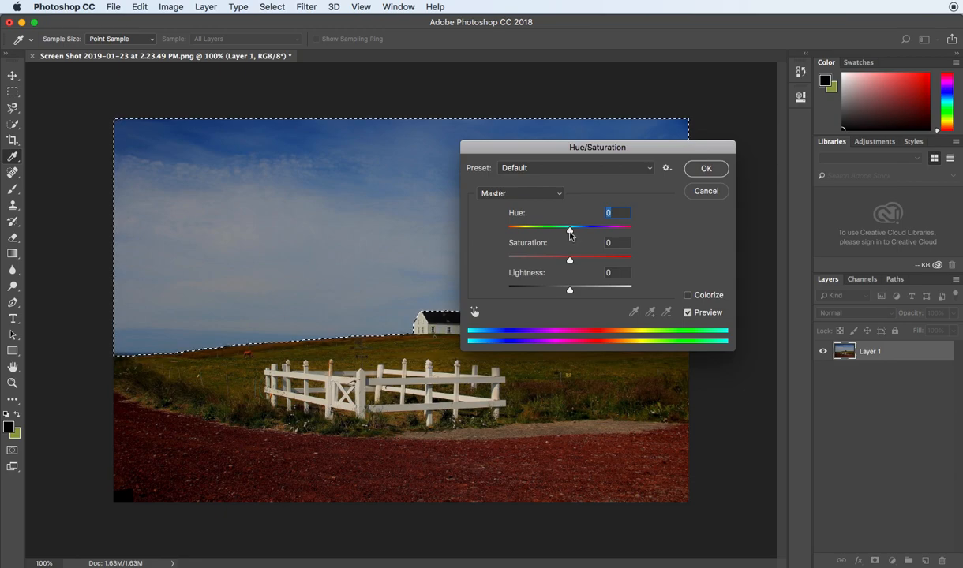
pyautogui.moveTo(572, 234)
pyautogui.mouseDown()
pyautogui.moveTo(510, 233)
pyautogui.moveTo(613, 232)
pyautogui.moveTo(563, 237)
pyautogui.mouseUp()
pyautogui.moveTo(612, 154); pyautogui.dragTo(597, 238)
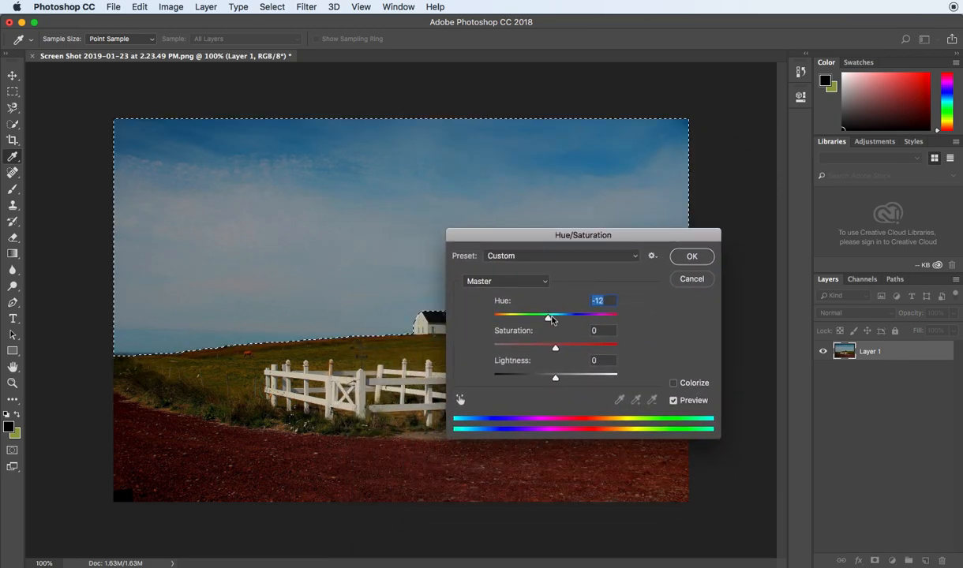
pyautogui.moveTo(548, 318); pyautogui.dragTo(566, 325)
pyautogui.moveTo(555, 347); pyautogui.dragTo(583, 360)
pyautogui.moveTo(571, 322)
pyautogui.mouseDown()
pyautogui.moveTo(597, 322)
pyautogui.moveTo(569, 325)
pyautogui.mouseUp()
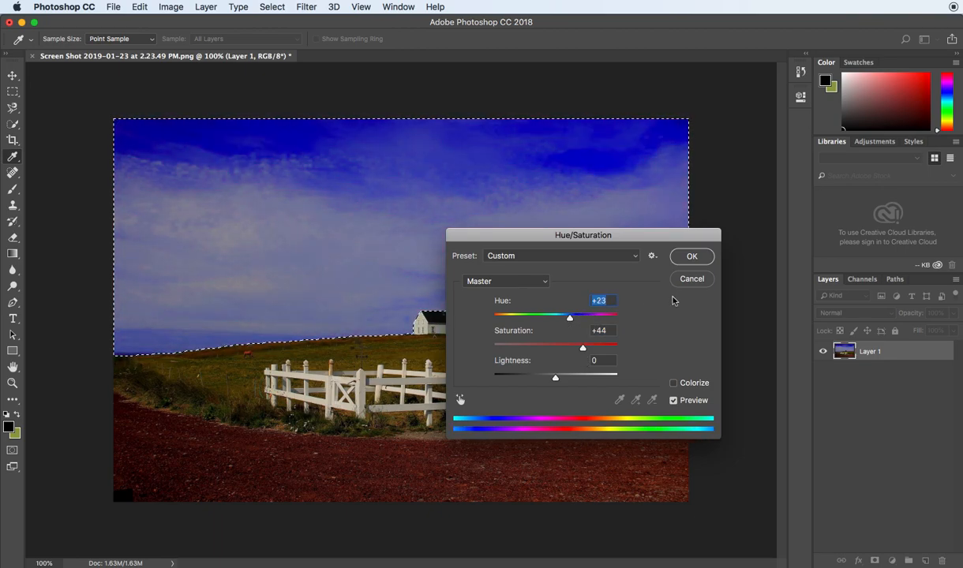
# Try the Colorize option on the sky with a shifted hue, and turn Colorize off again.
pyautogui.click(673, 383)
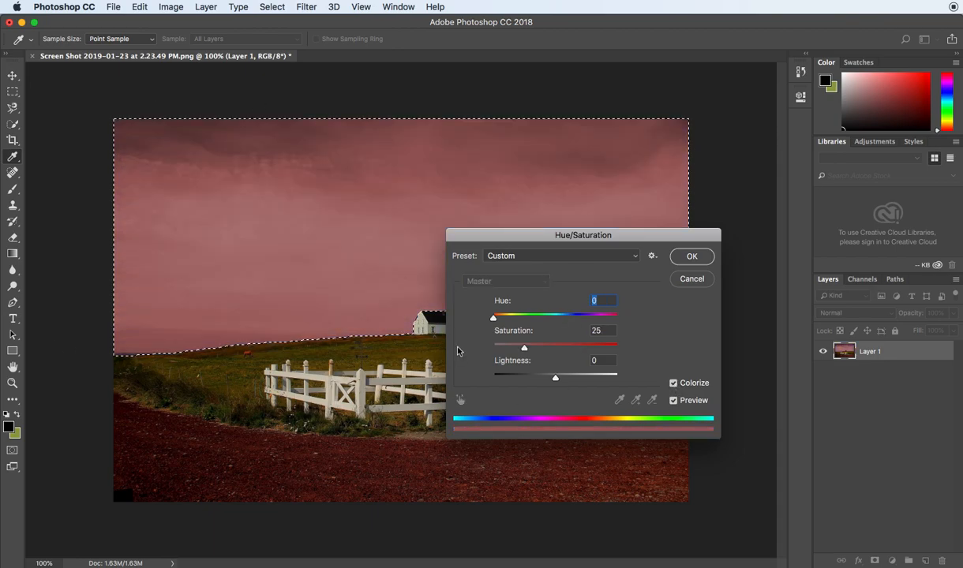
pyautogui.moveTo(492, 319); pyautogui.dragTo(589, 347)
pyautogui.click(673, 383)
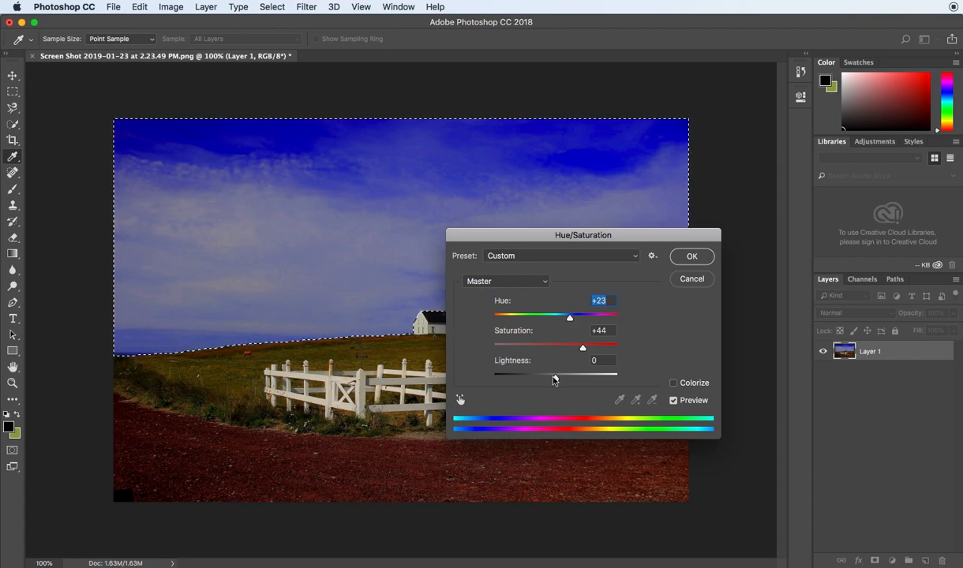
# Set the sky's Hue to -70, Saturation to +78 and Lightness to +31, apply the adjustment, and deselect the sky.
pyautogui.moveTo(556, 382)
pyautogui.mouseDown()
pyautogui.moveTo(544, 380)
pyautogui.moveTo(575, 382)
pyautogui.mouseUp()
pyautogui.moveTo(570, 317)
pyautogui.mouseDown()
pyautogui.moveTo(555, 320)
pyautogui.moveTo(571, 318)
pyautogui.mouseUp()
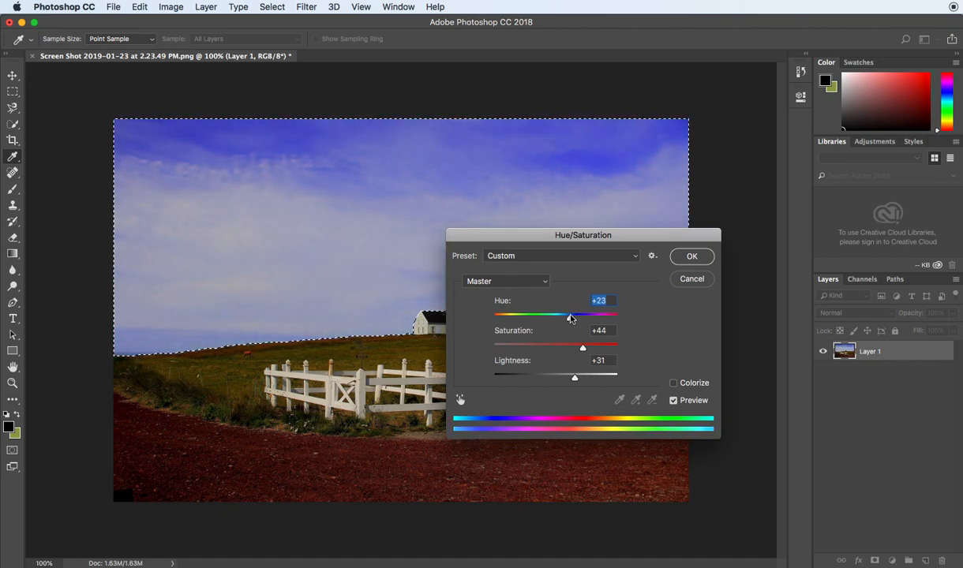
pyautogui.moveTo(543, 317); pyautogui.dragTo(522, 320)
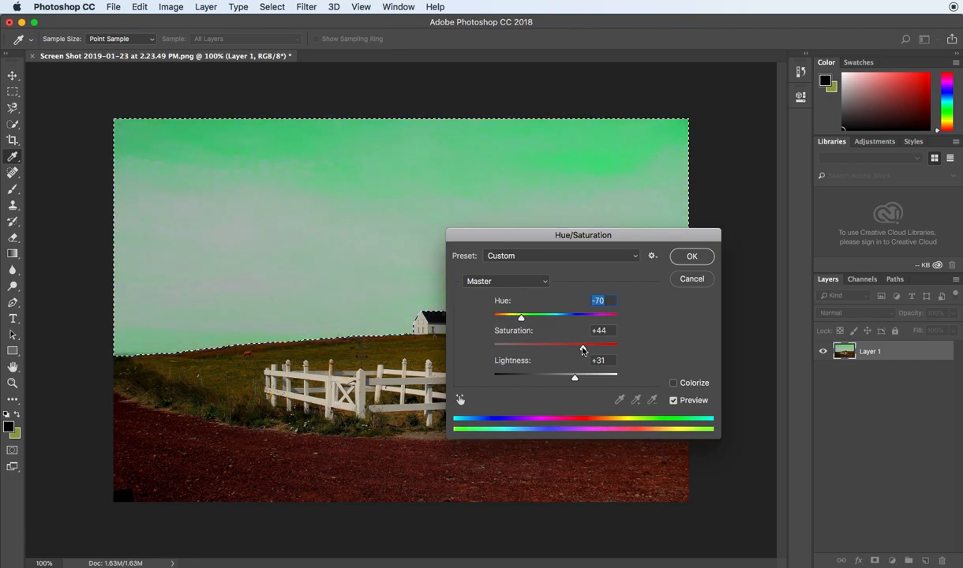
pyautogui.moveTo(582, 351); pyautogui.dragTo(605, 352)
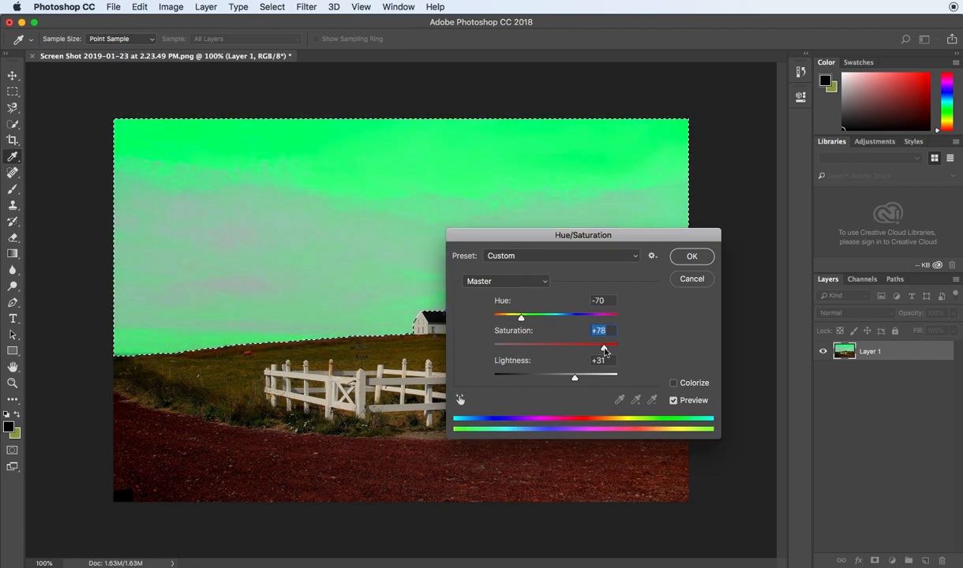
pyautogui.click(688, 258)
pyautogui.press('w')
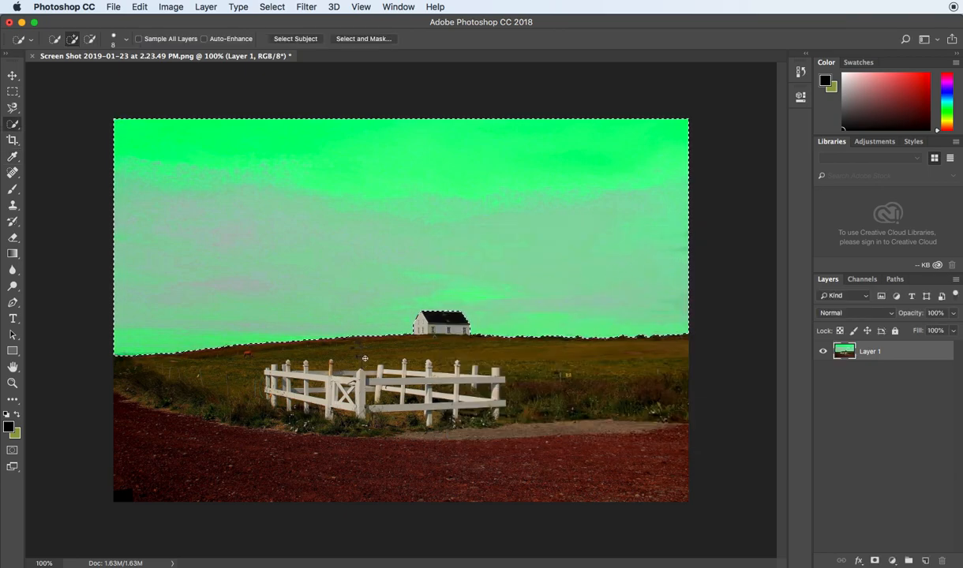
pyautogui.press('super+d')
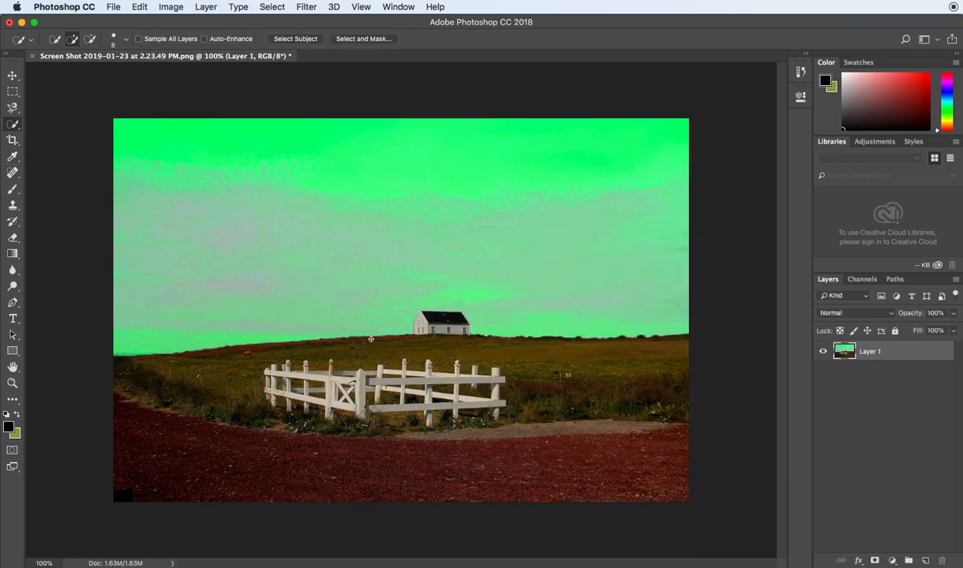